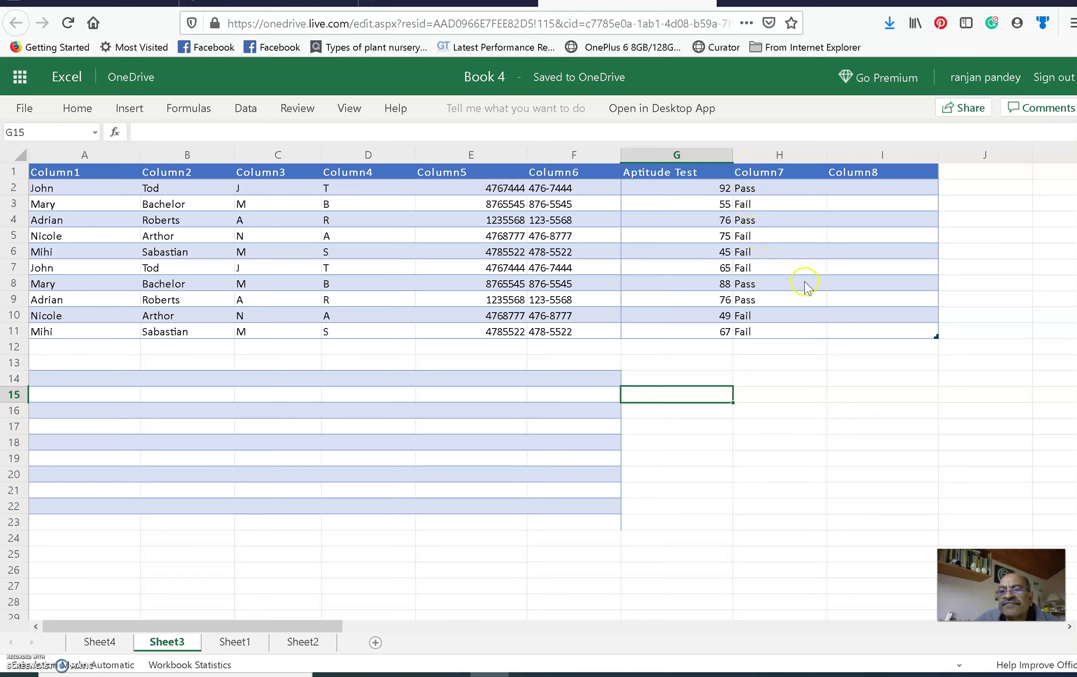
# Begin an IFS formula in I2 whose first condition returns "A+" when G2>90
pyautogui.click(765, 193)
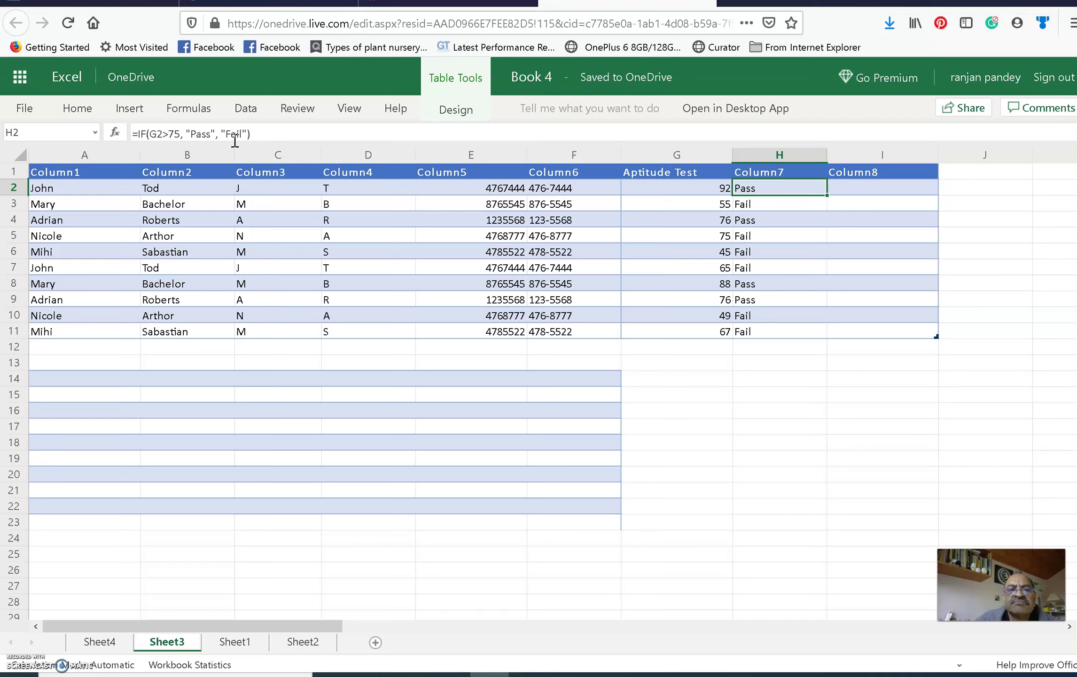
pyautogui.click(705, 221)
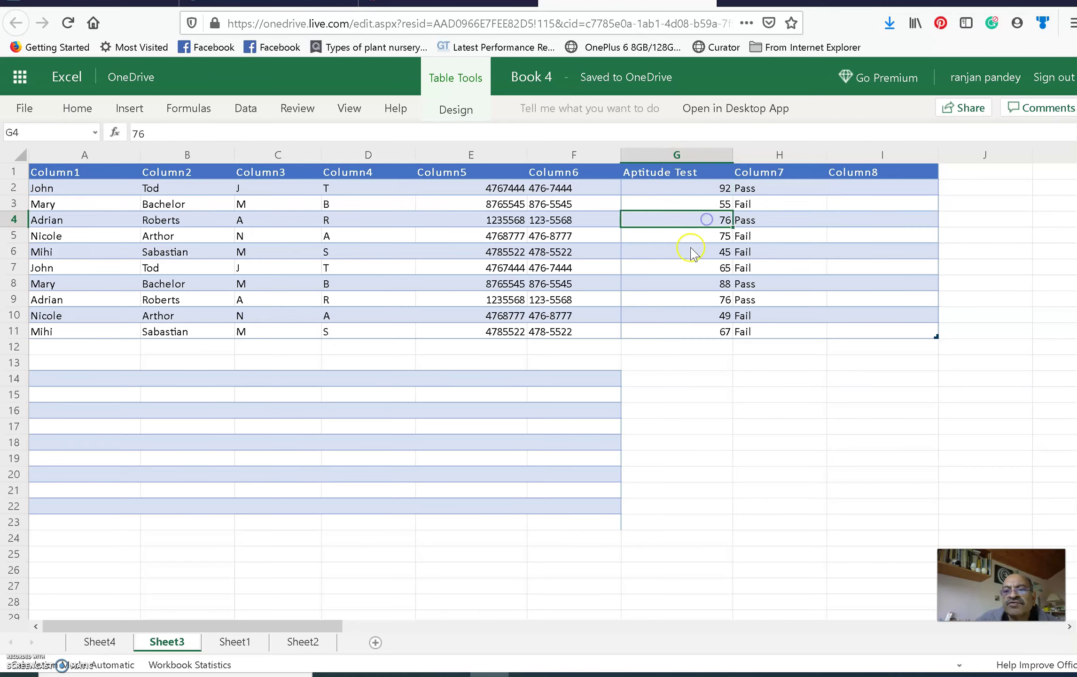
pyautogui.click(839, 188)
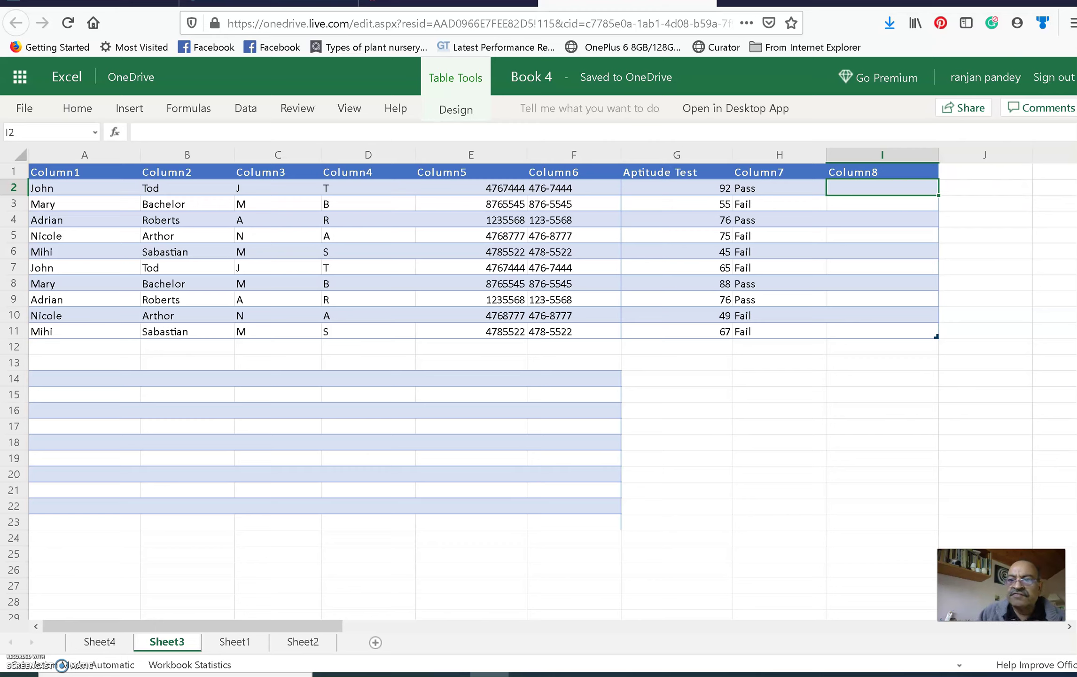
pyautogui.write('=')
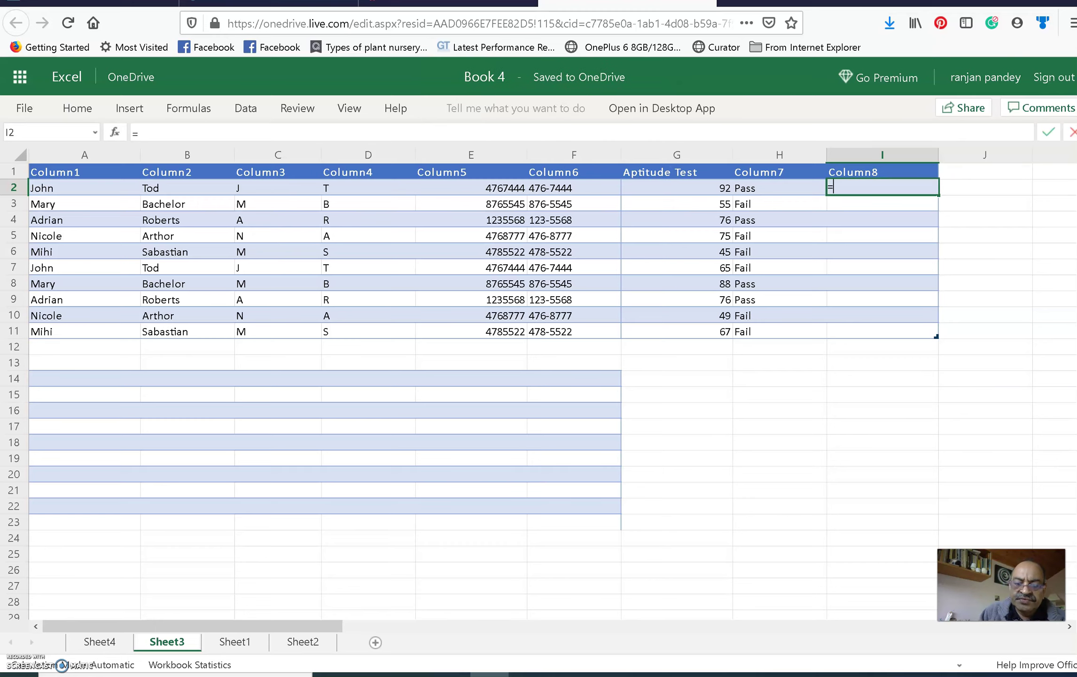
pyautogui.write('if')
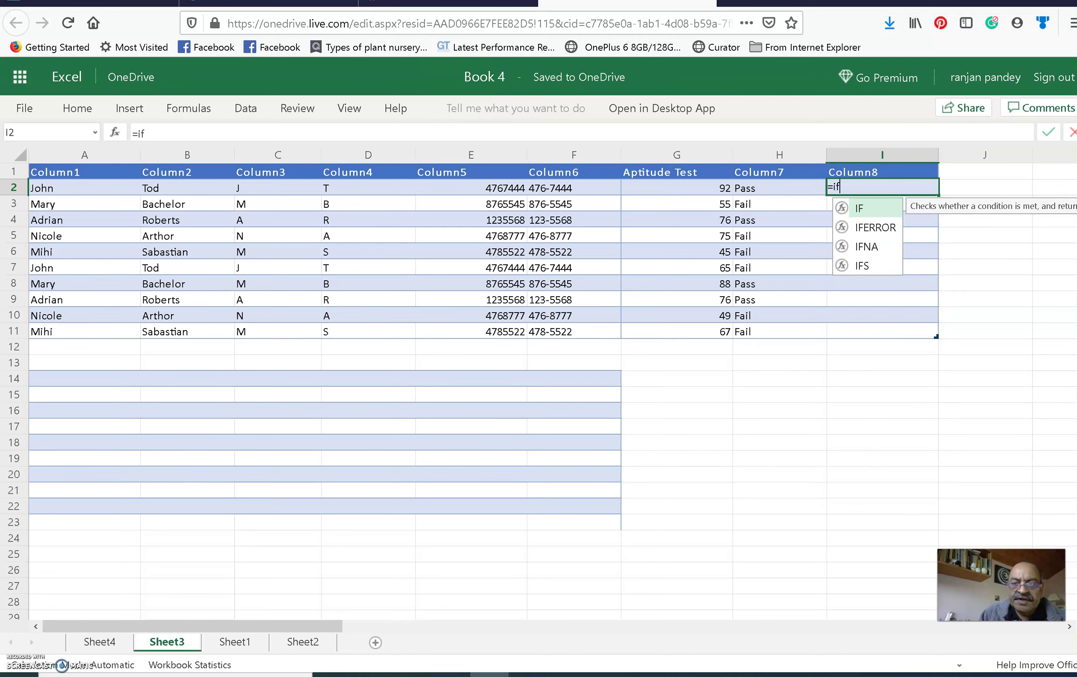
pyautogui.write('s')
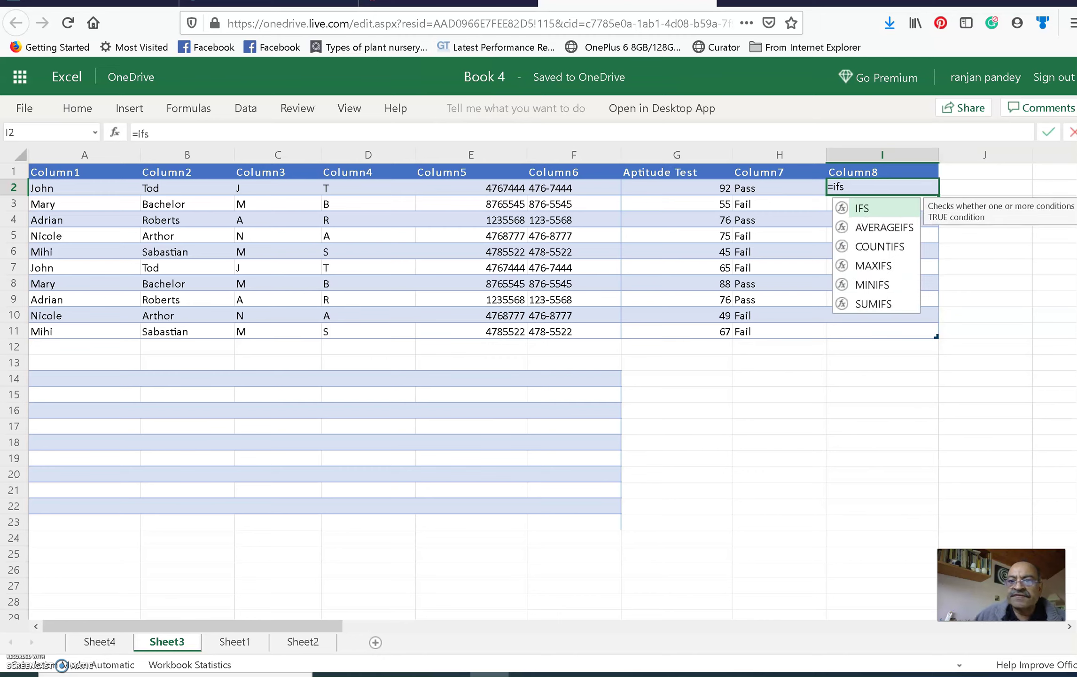
pyautogui.doubleClick(875, 215)
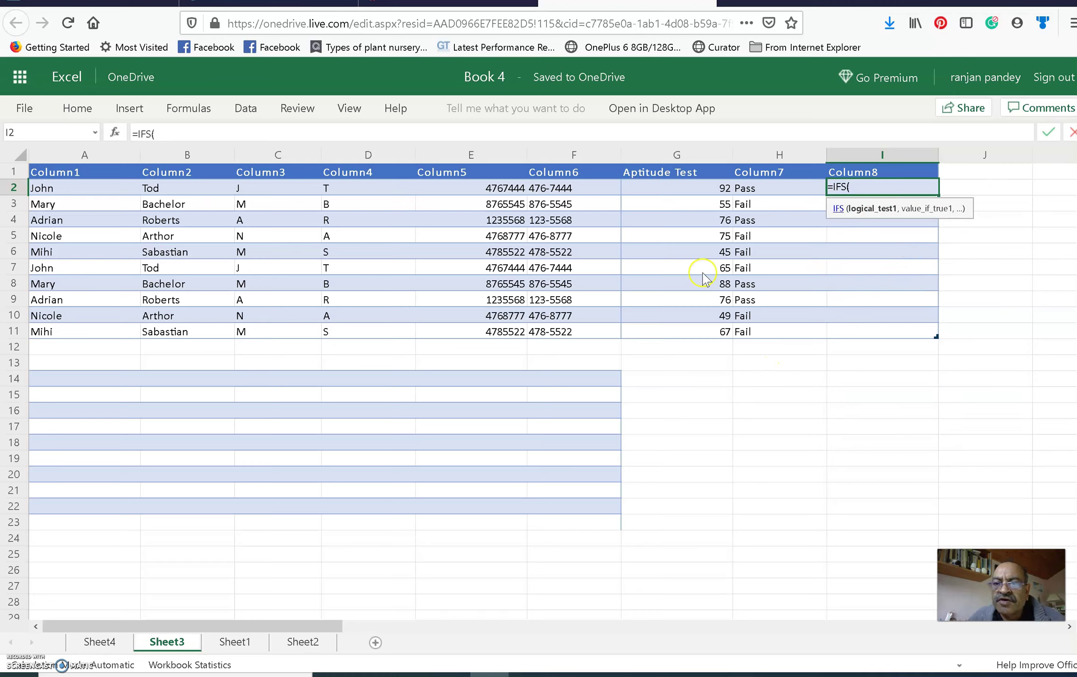
pyautogui.click(706, 190)
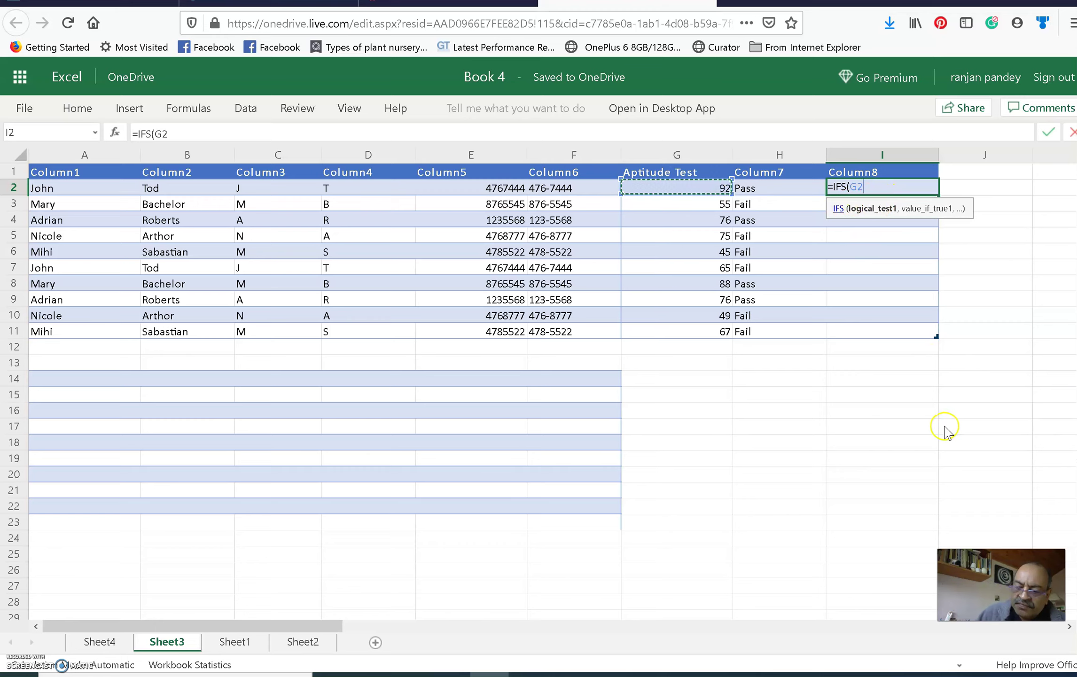
pyautogui.write('>')
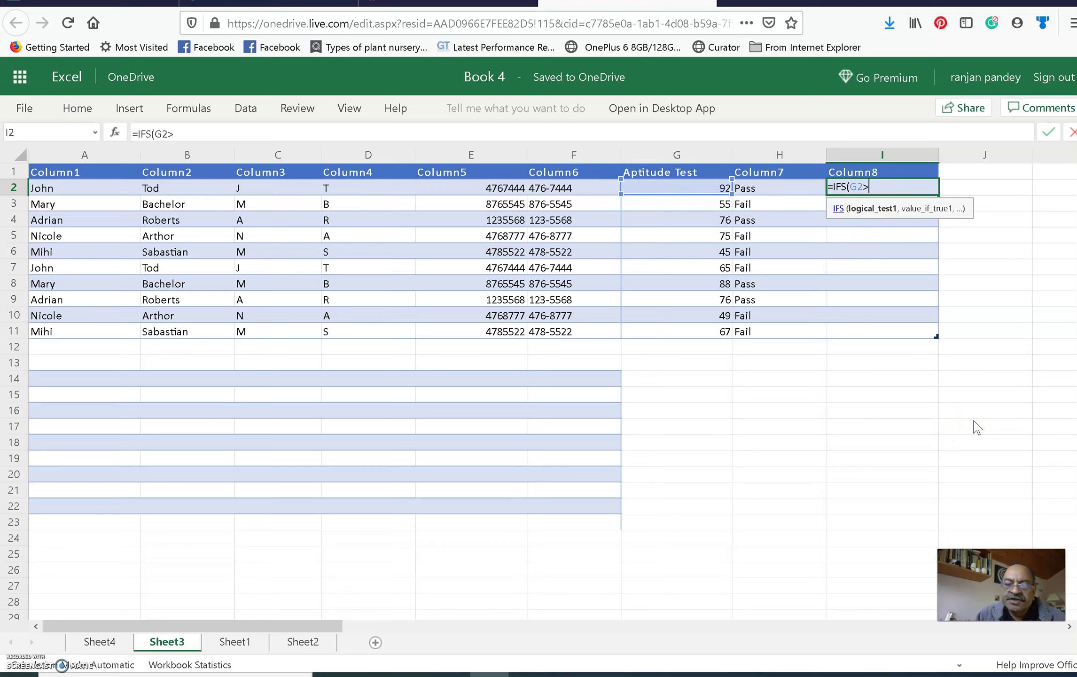
pyautogui.write('90')
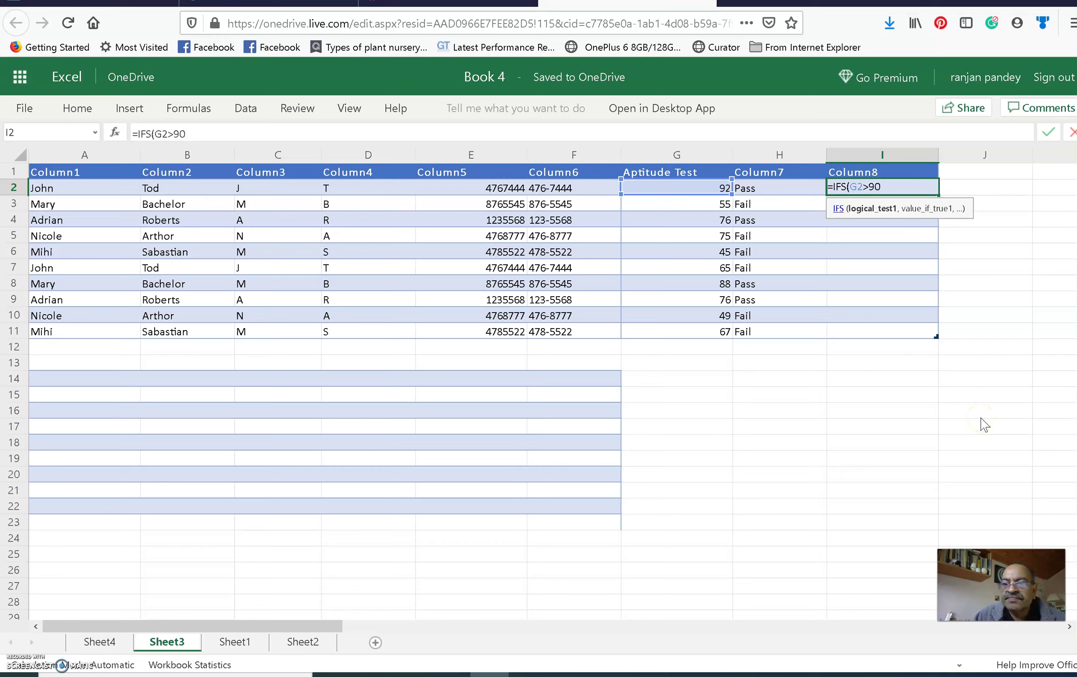
pyautogui.write(',')
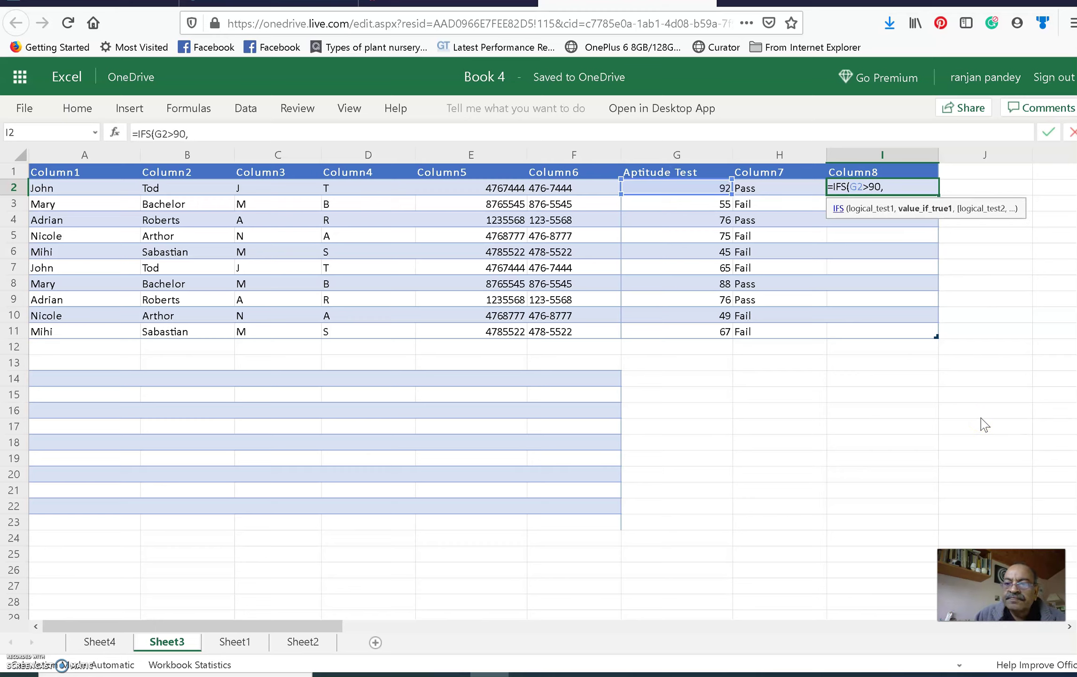
pyautogui.write(' "A+')
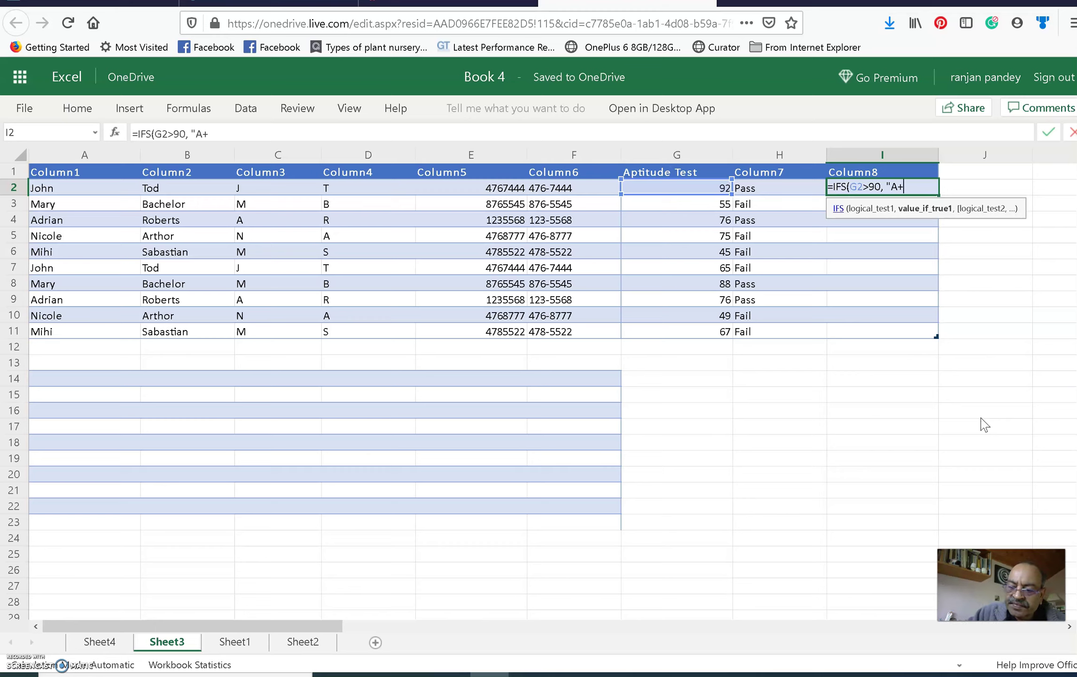
pyautogui.write('",')
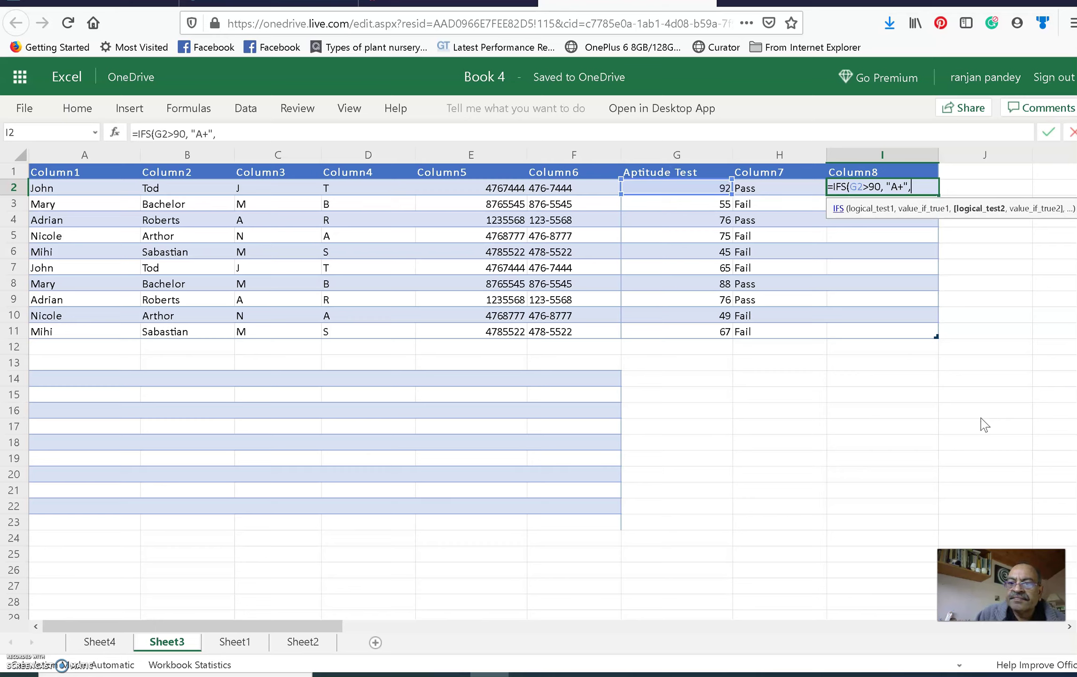
# Add a second condition to the I2 formula that returns "A" when G2>74
pyautogui.write(' G')
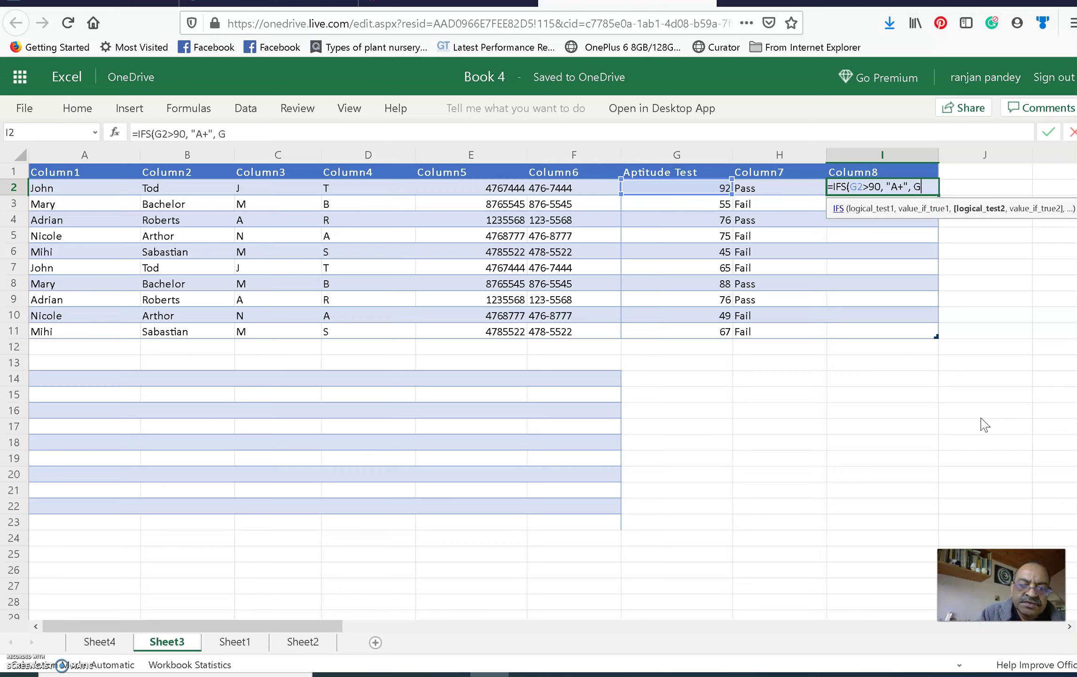
pyautogui.write('2')
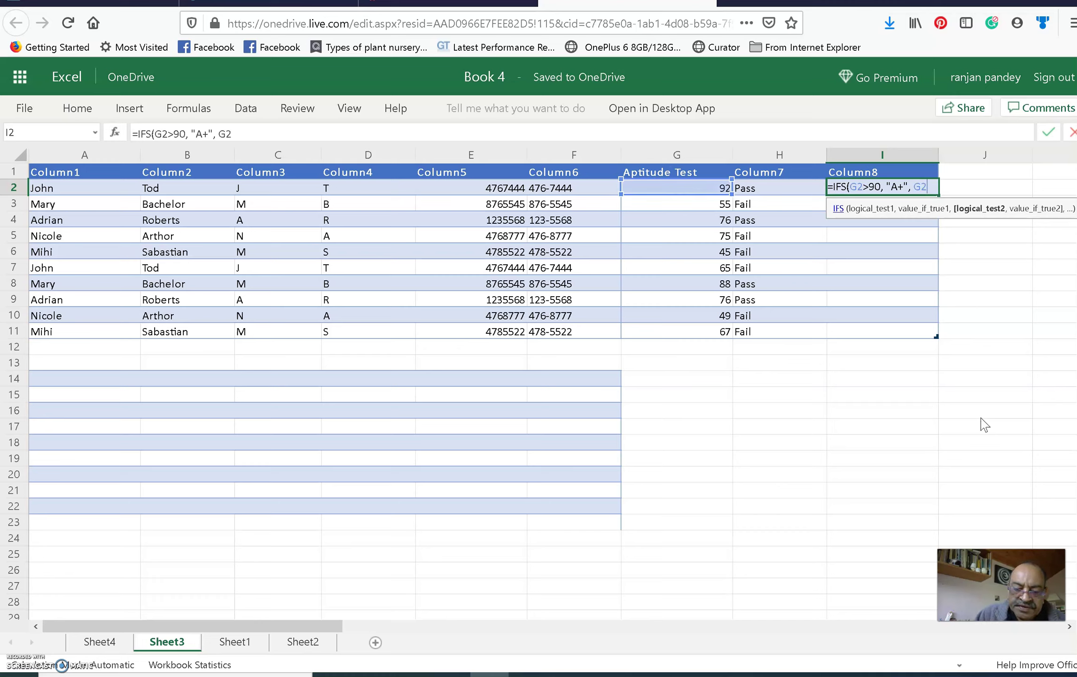
pyautogui.write('>')
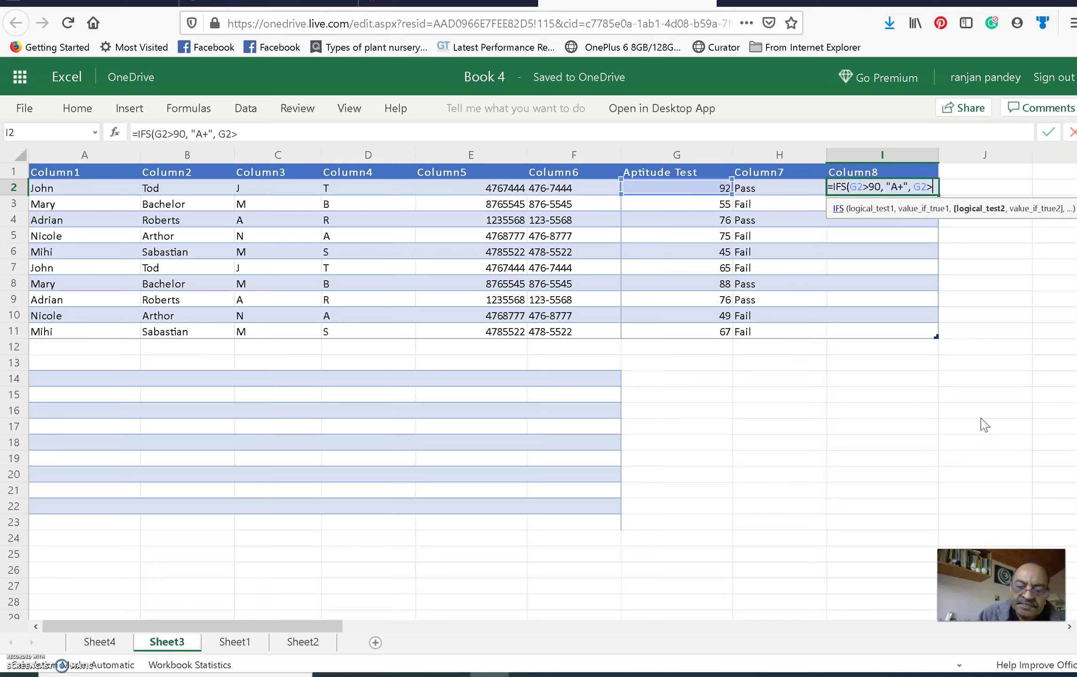
pyautogui.write('74')
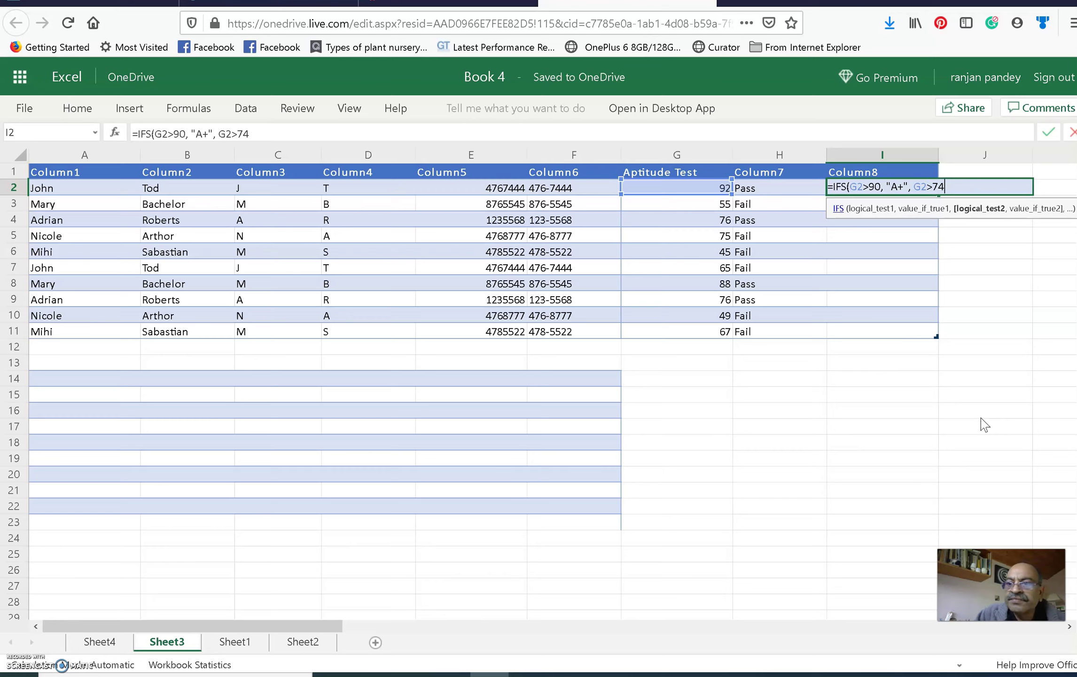
pyautogui.write(',')
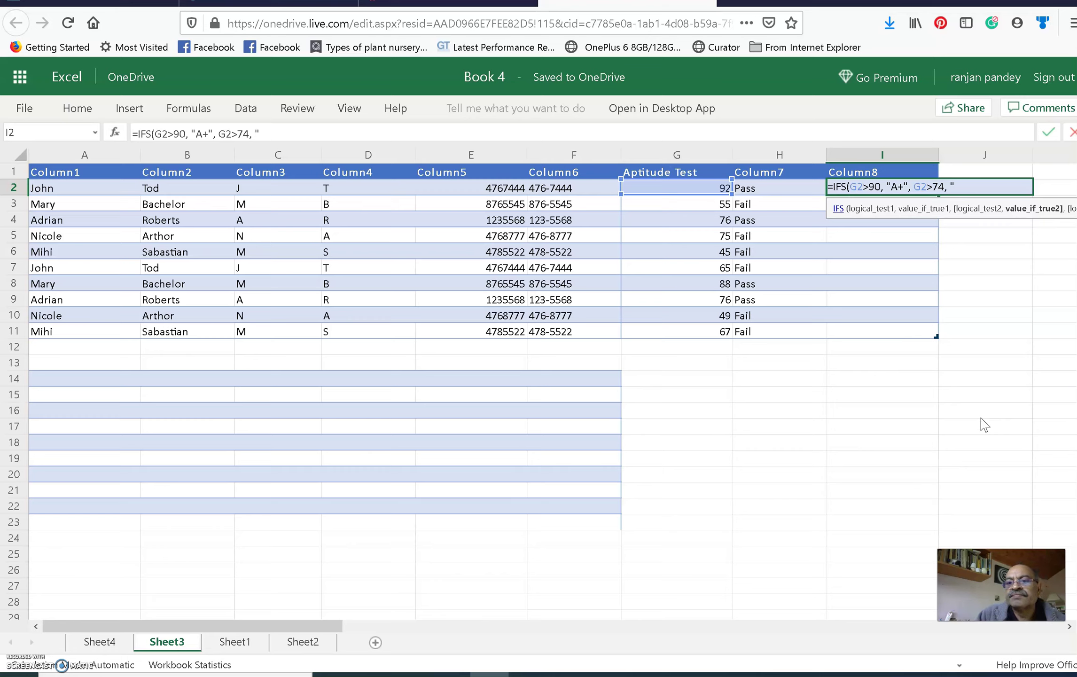
pyautogui.write(' "A')
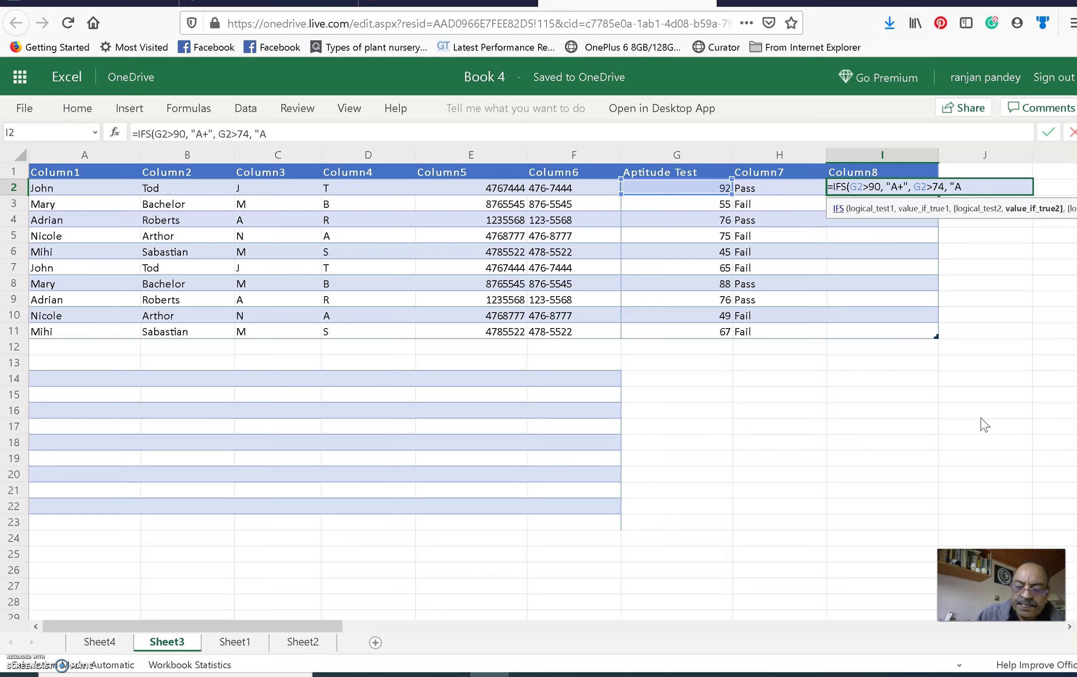
pyautogui.write('",')
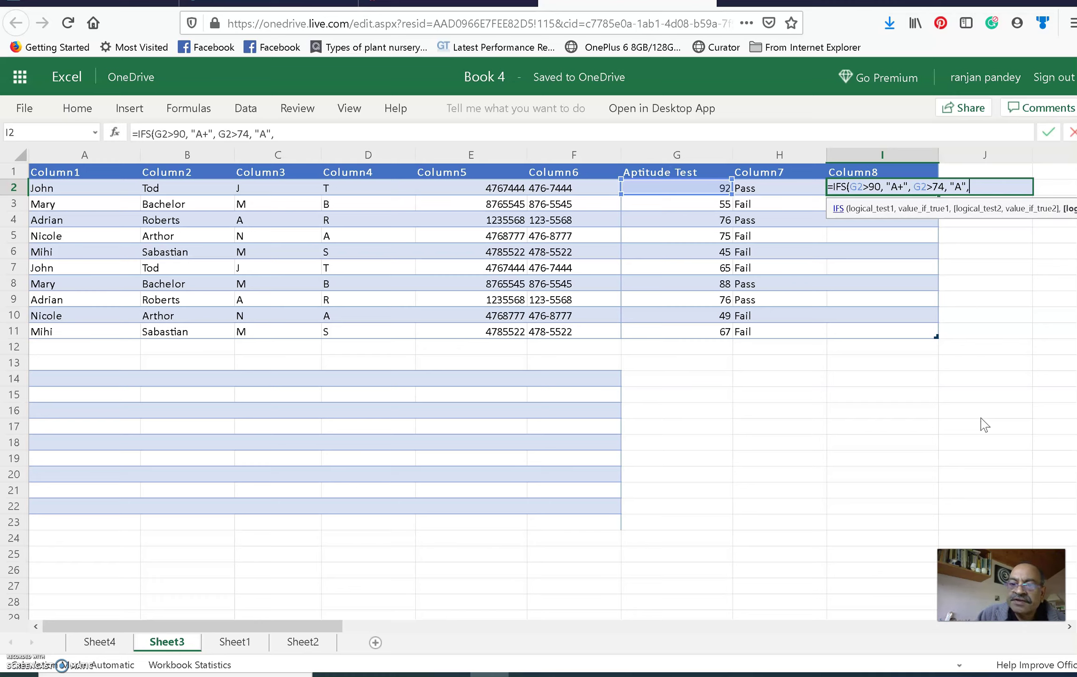
# Add a third condition, G2>60, to the I2 formula with the result B+, leaving out its closing quotation mark
pyautogui.write(' G2')
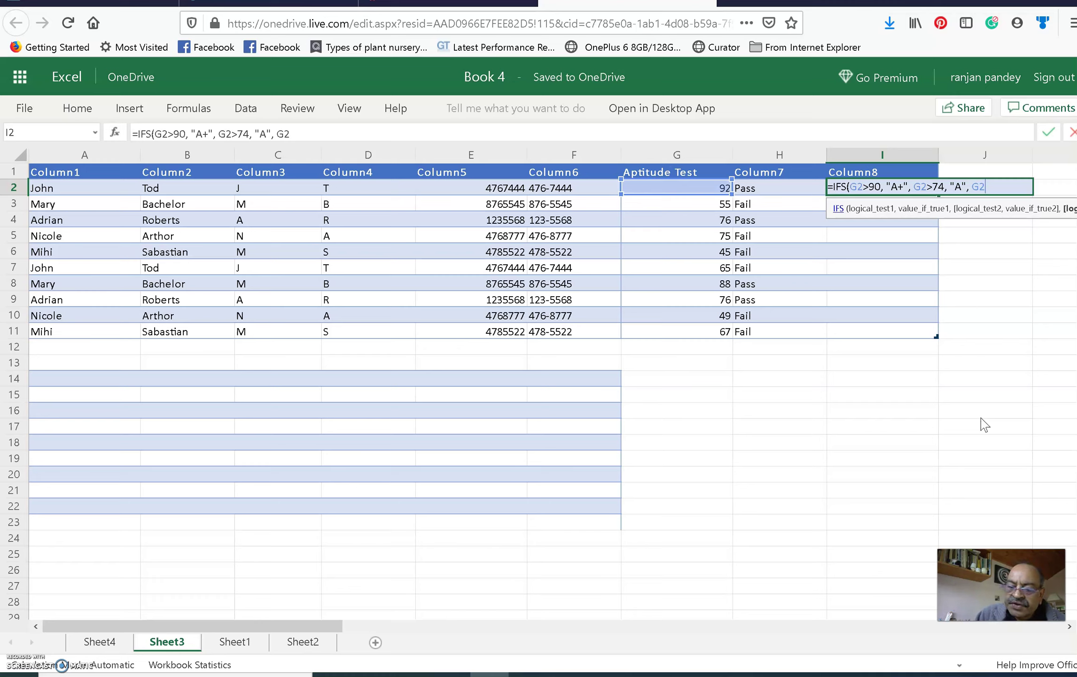
pyautogui.write('>')
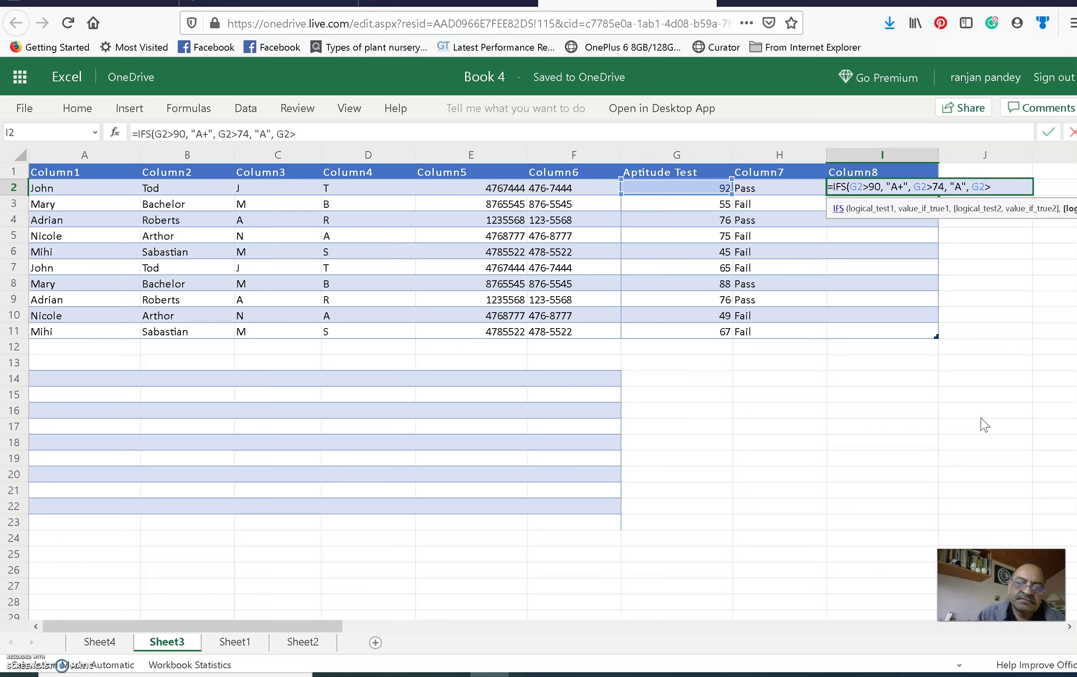
pyautogui.write('60')
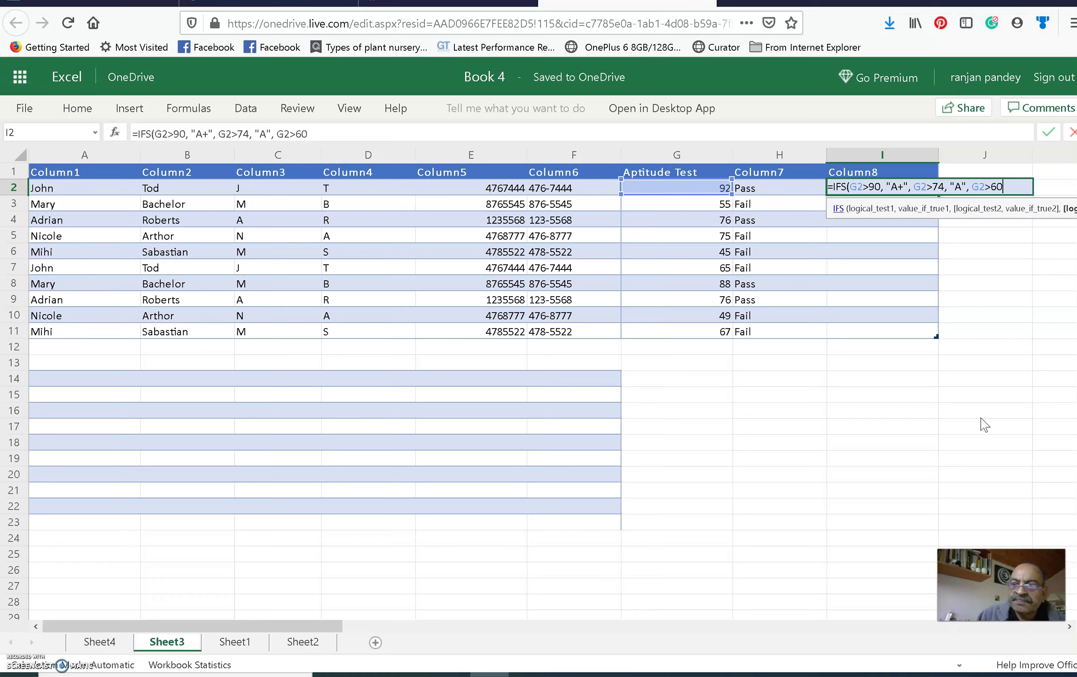
pyautogui.write(',')
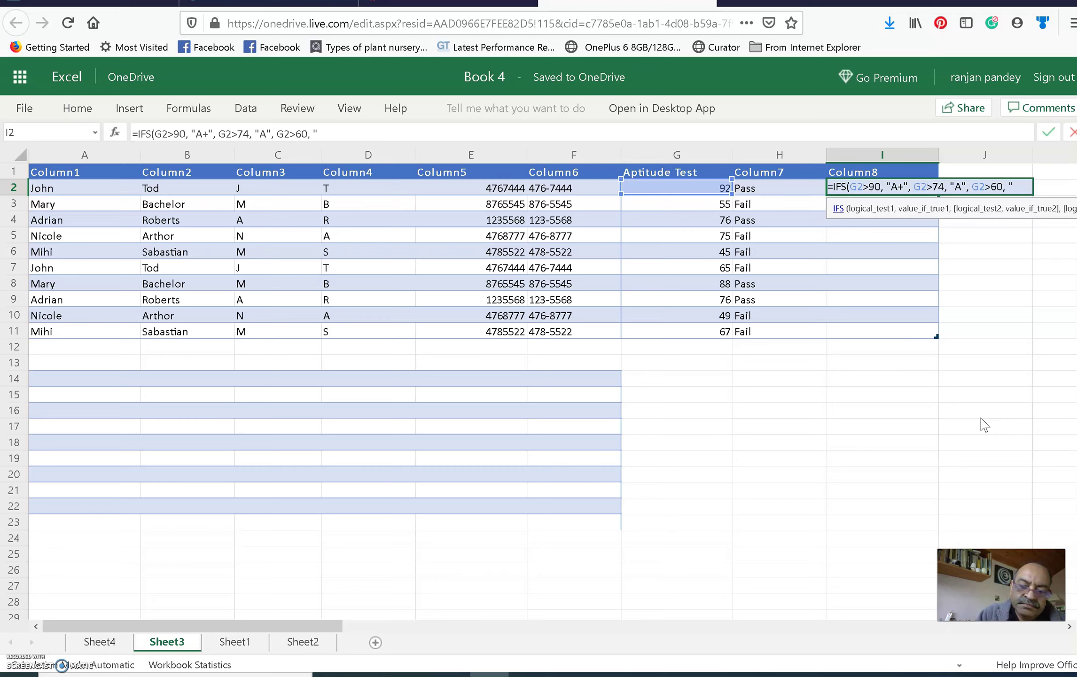
pyautogui.write('B+')
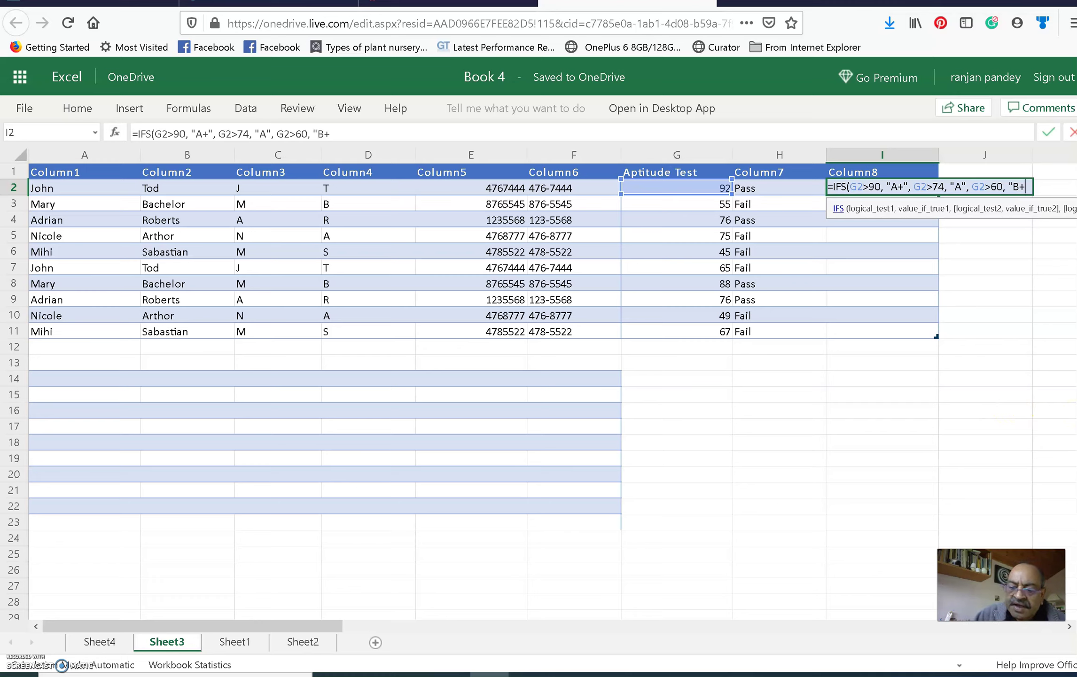
pyautogui.write(', ')
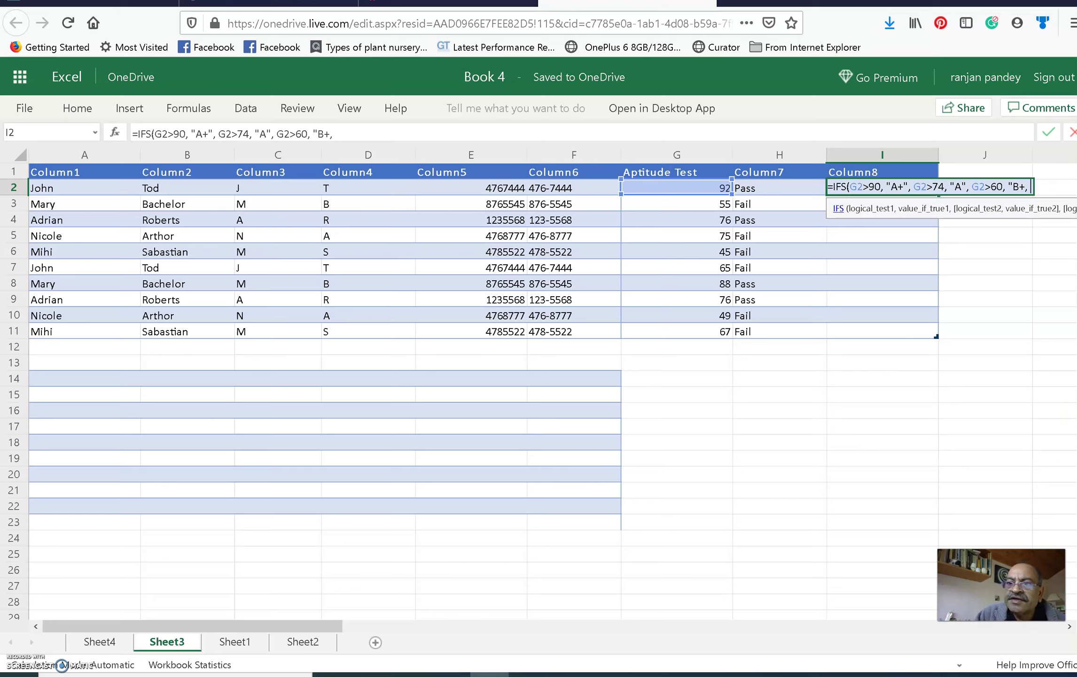
# Add a final condition, G2<60, with the result "F" and enter the formula in I2 without a closing parenthesis
pyautogui.write('G2<')
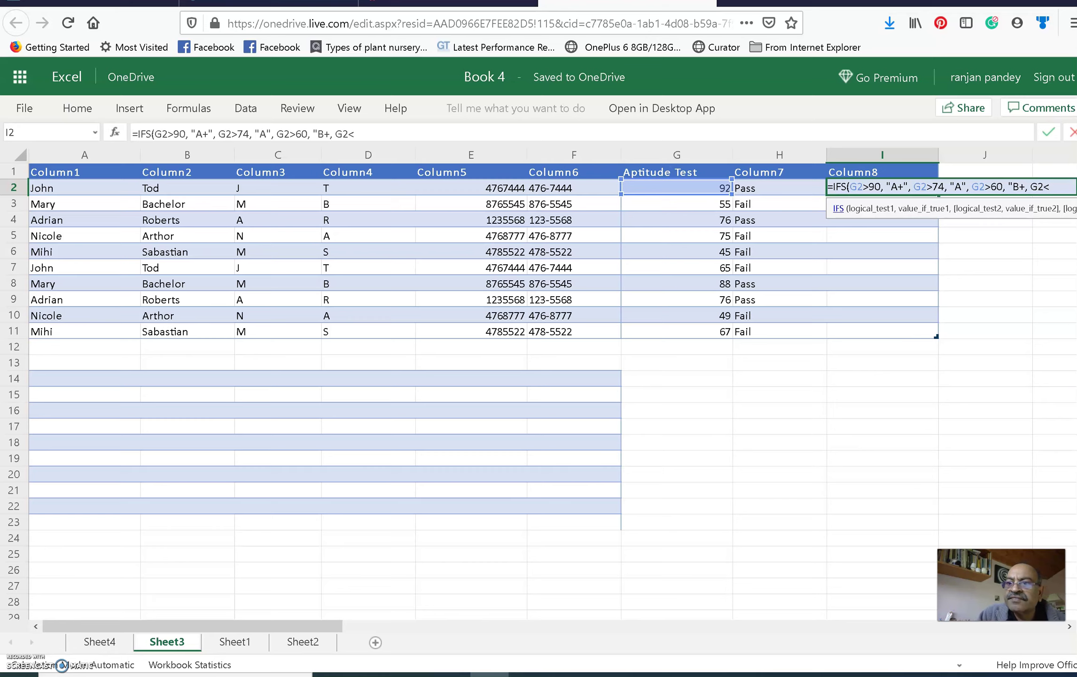
pyautogui.write('6')
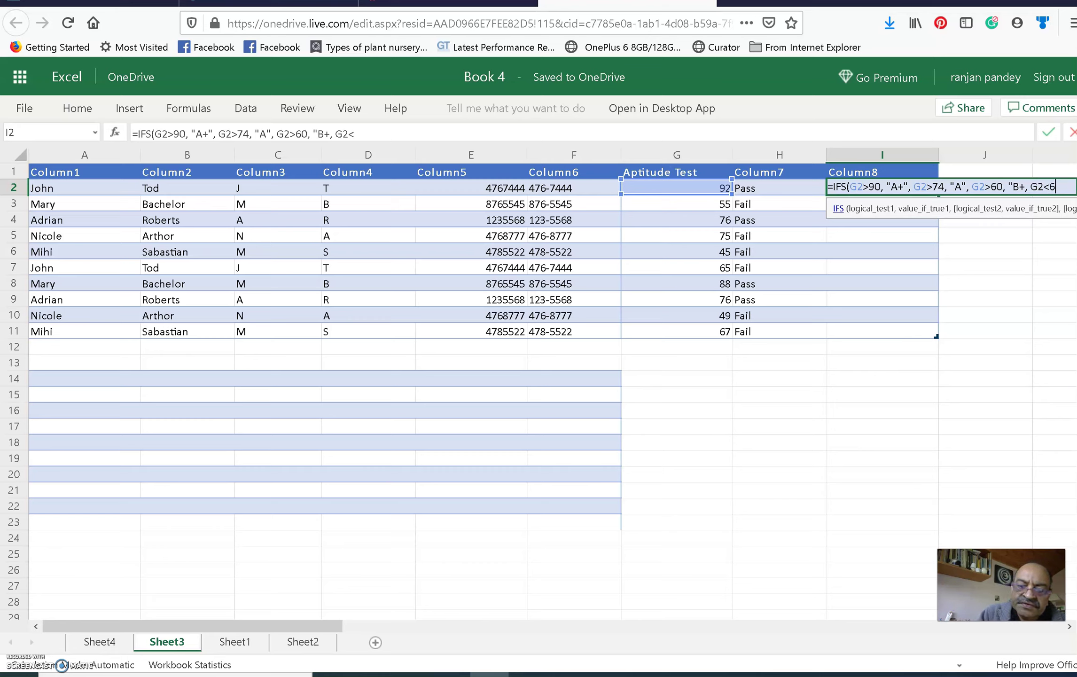
pyautogui.write('0,')
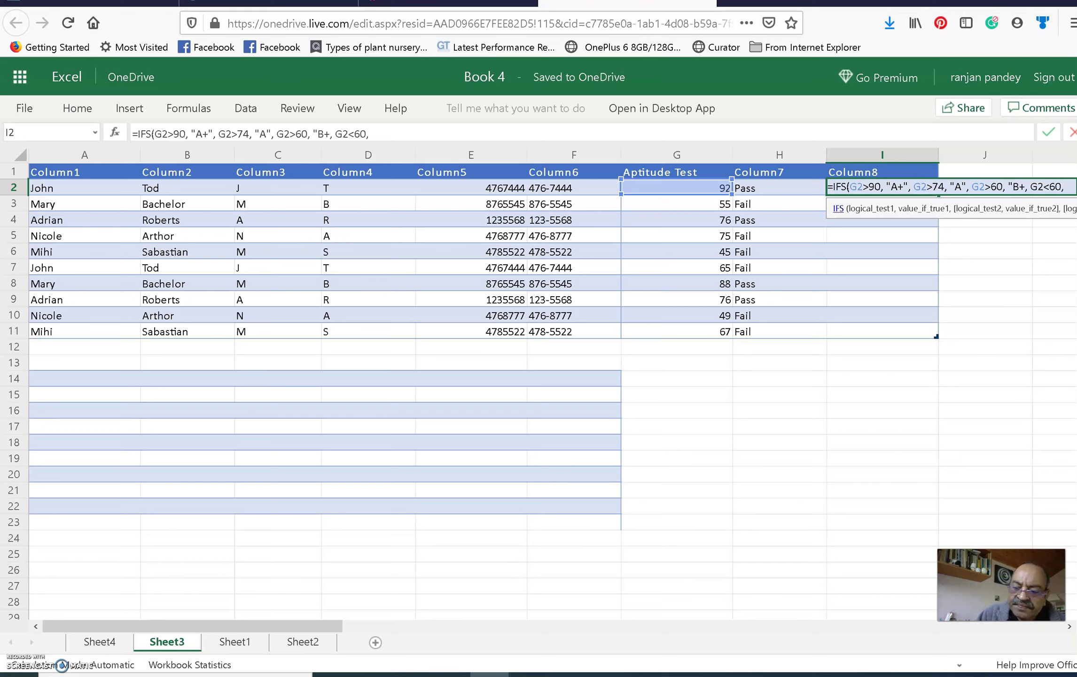
pyautogui.write(' "F')
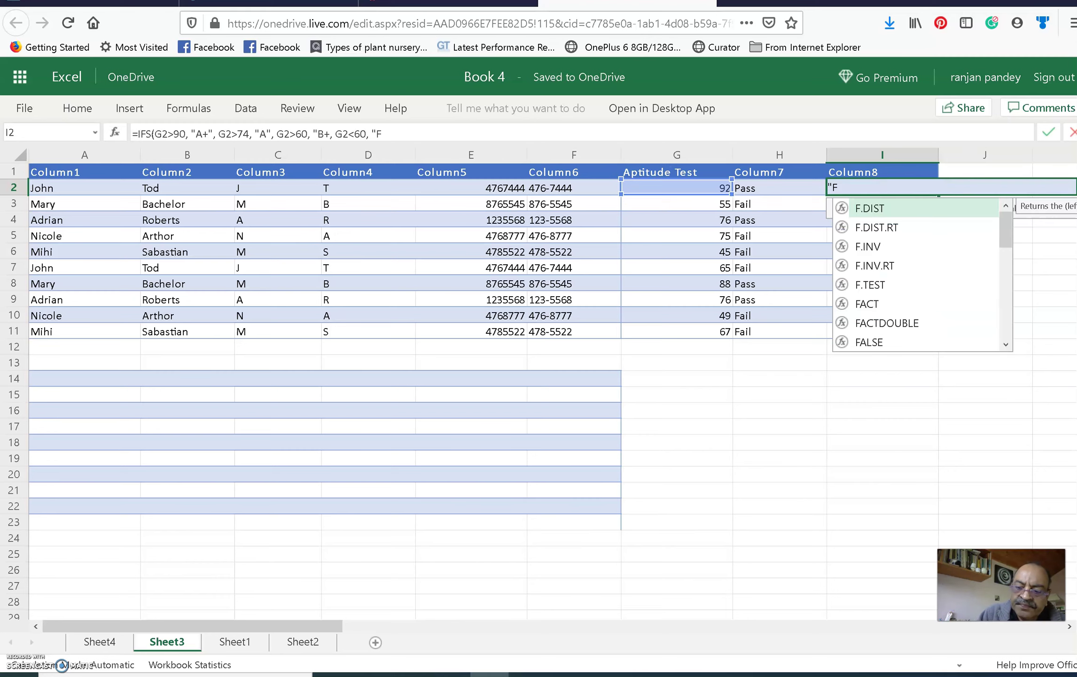
pyautogui.write('"')
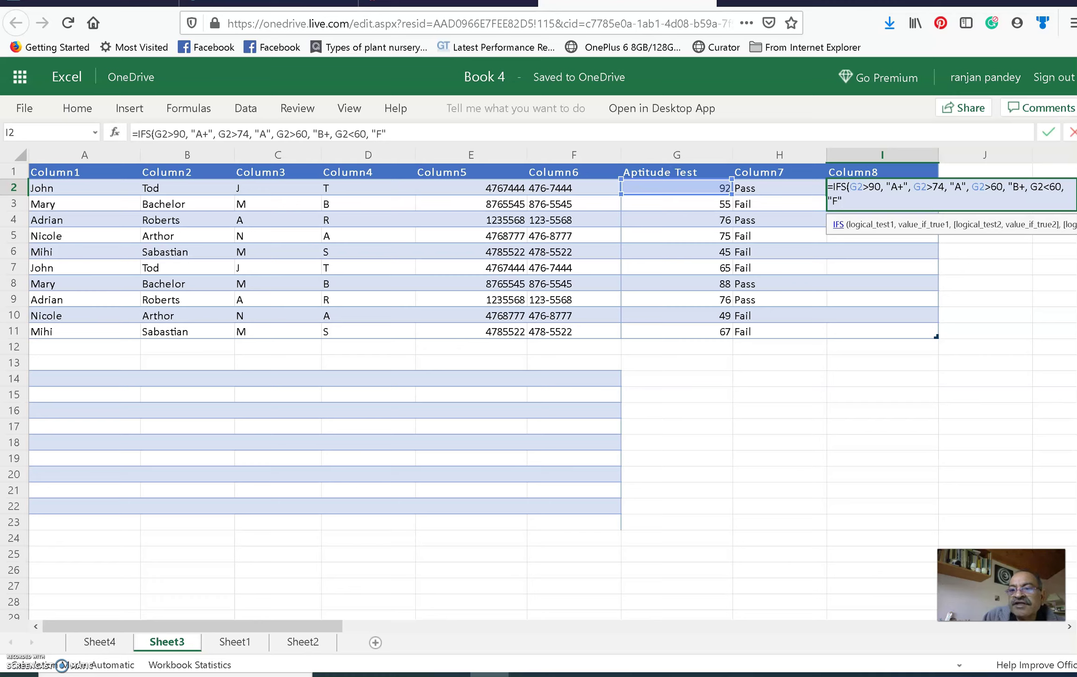
pyautogui.press('Return')
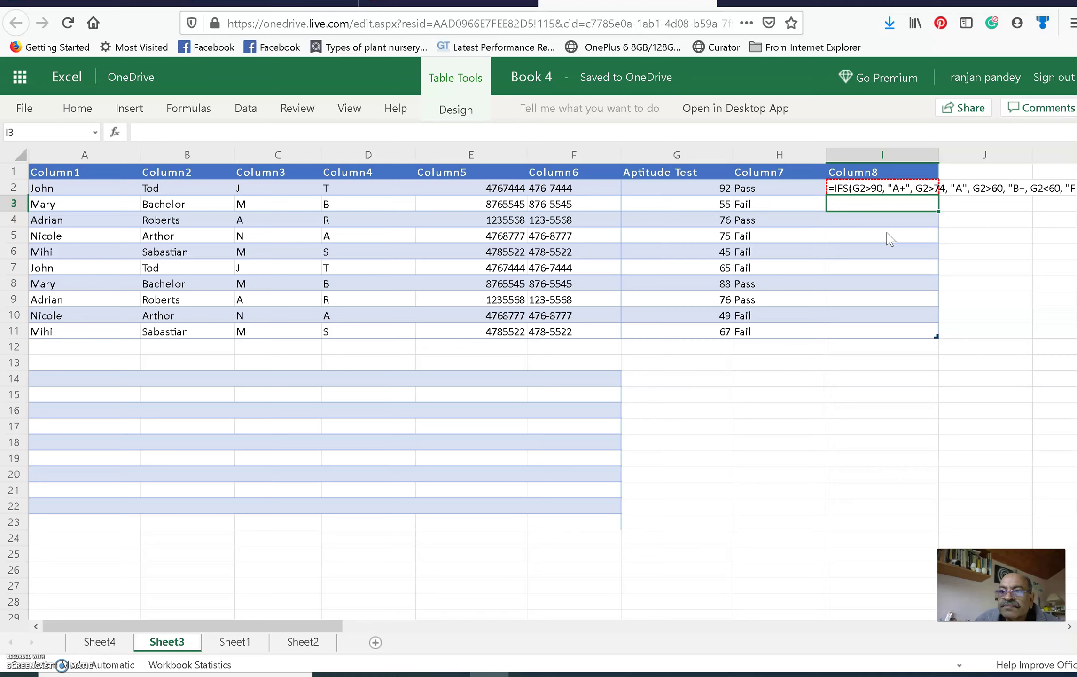
# Try to fix the I2 formula by adding a quotation mark between B and + in the third result and re-entering it
pyautogui.doubleClick(871, 188)
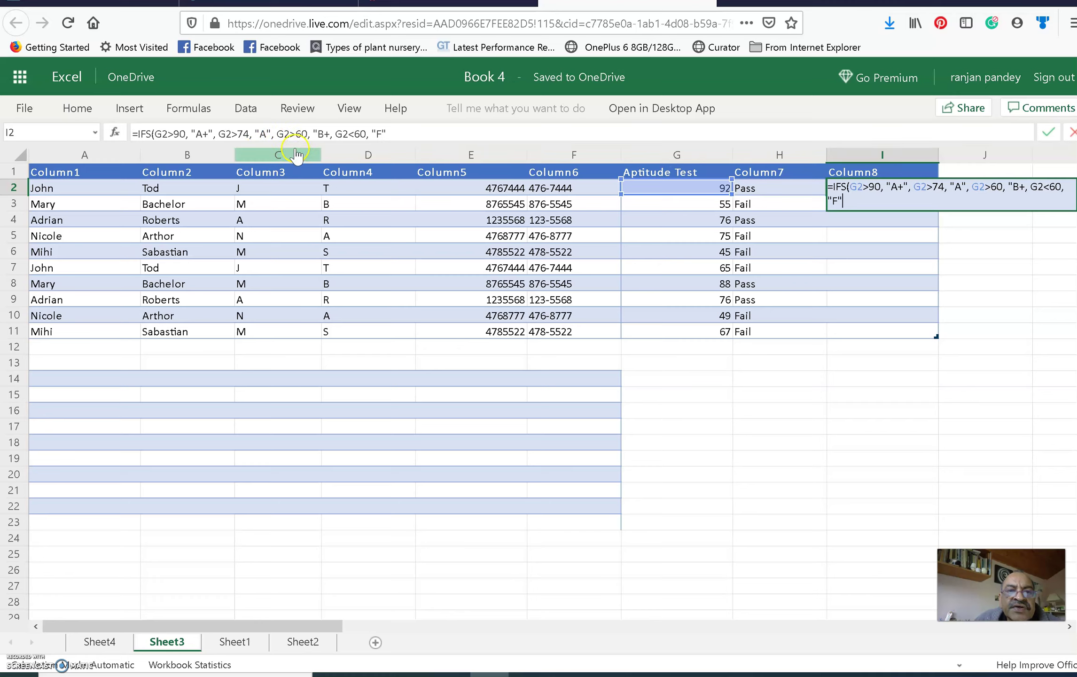
pyautogui.click(324, 133)
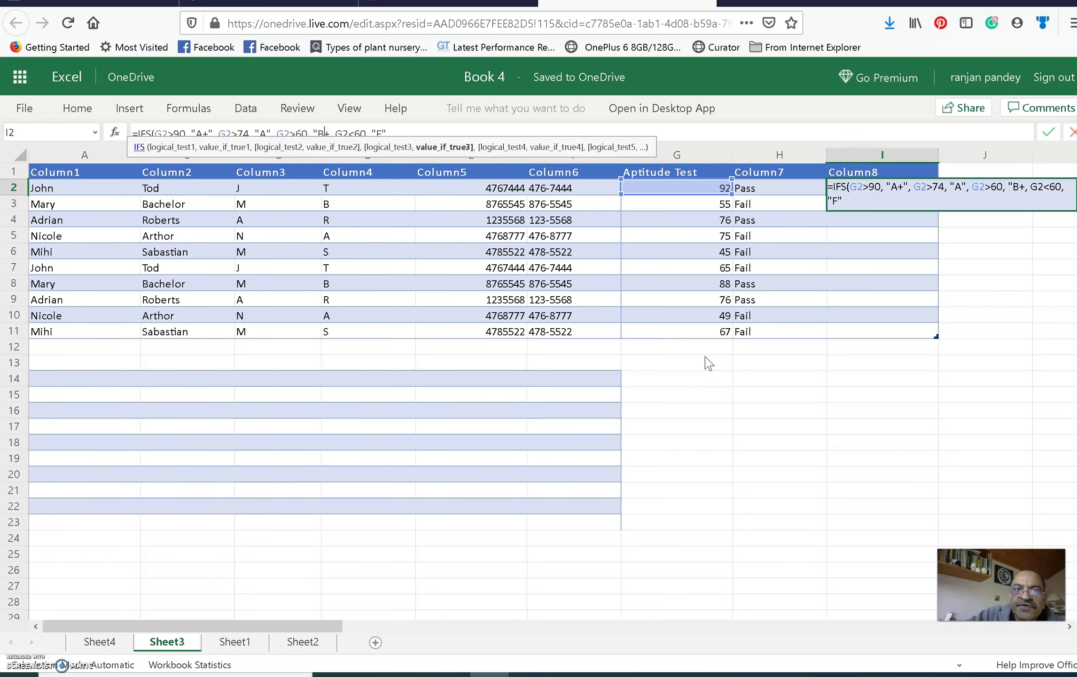
pyautogui.write('"')
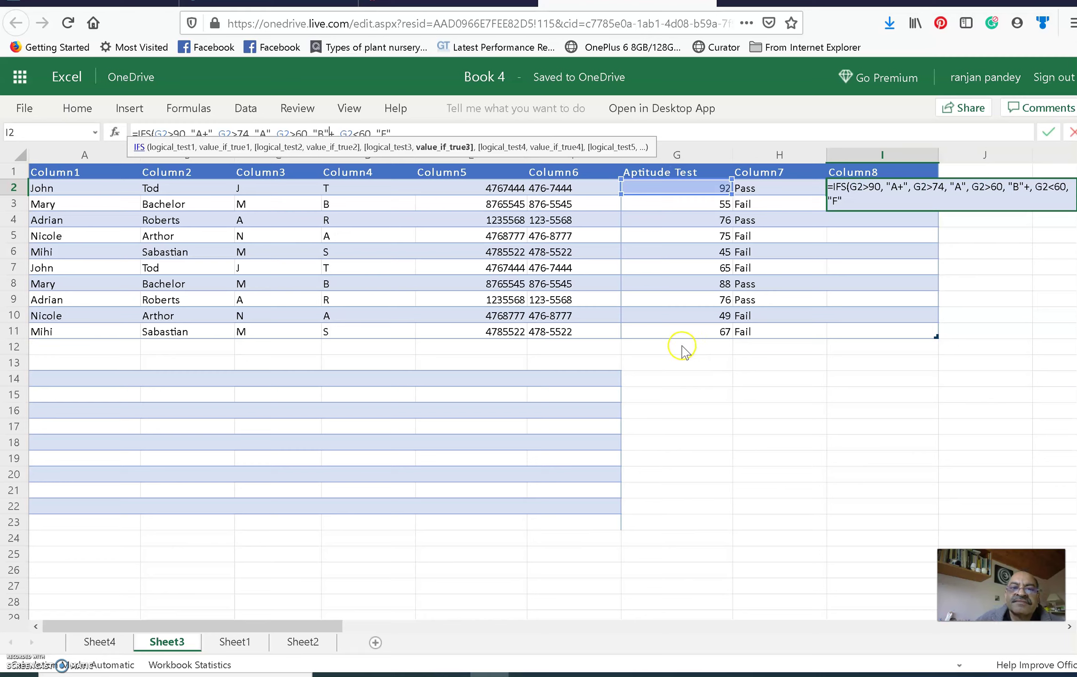
pyautogui.click(413, 130)
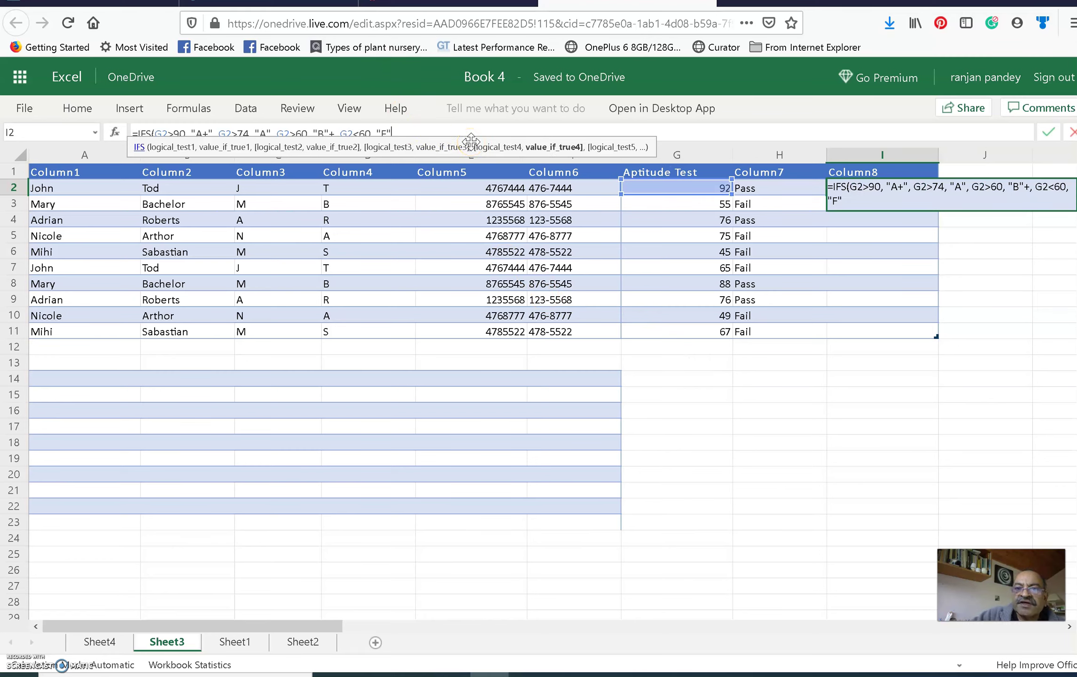
pyautogui.press('Return')
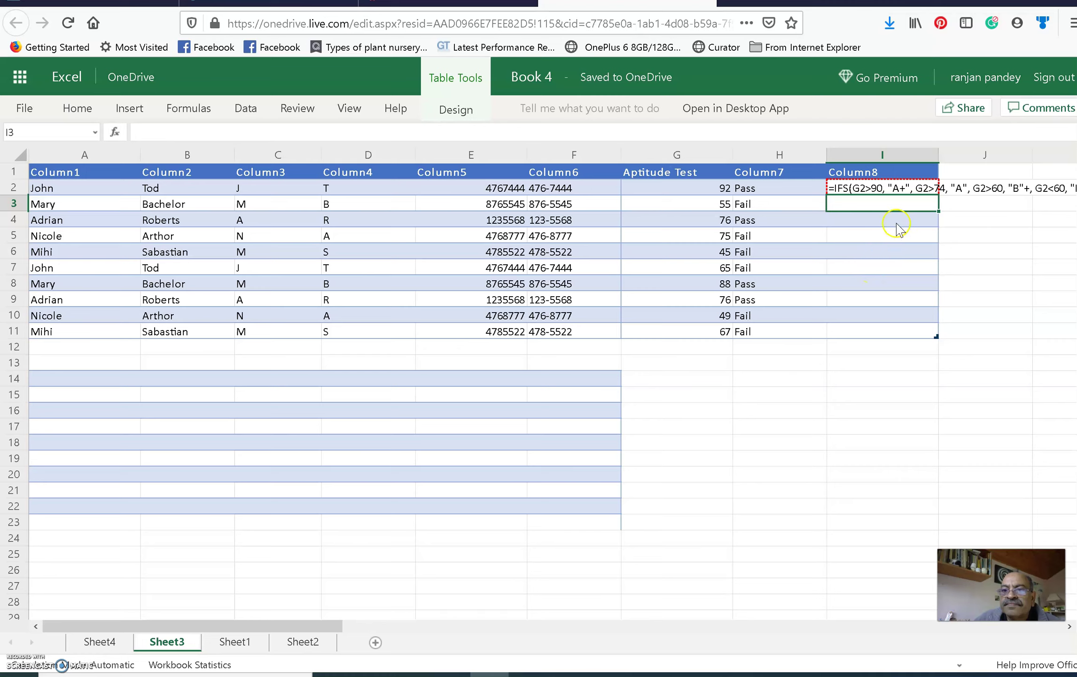
# Add the missing closing parenthesis at the end of the IFS formula in I2 and enter it
pyautogui.doubleClick(905, 188)
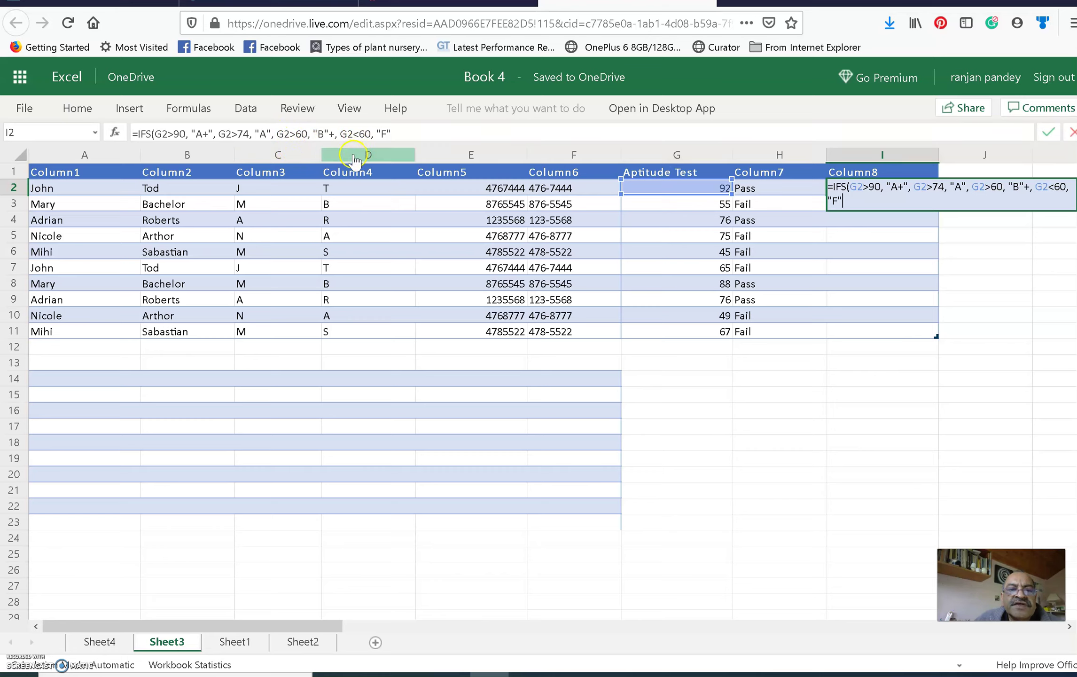
pyautogui.click(403, 134)
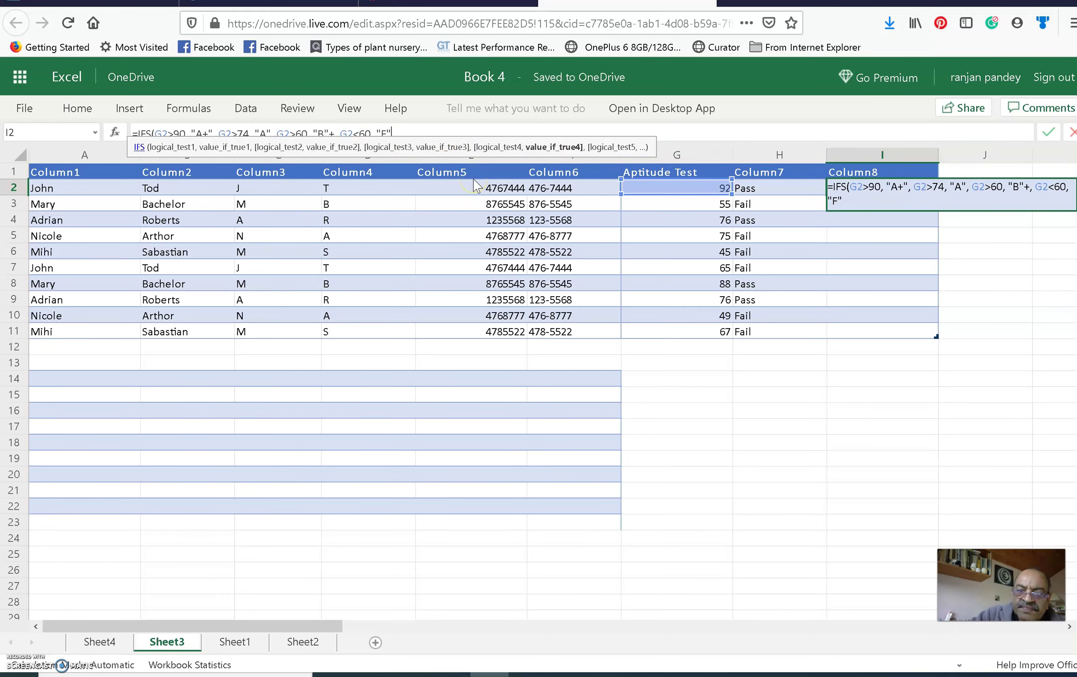
pyautogui.write(')')
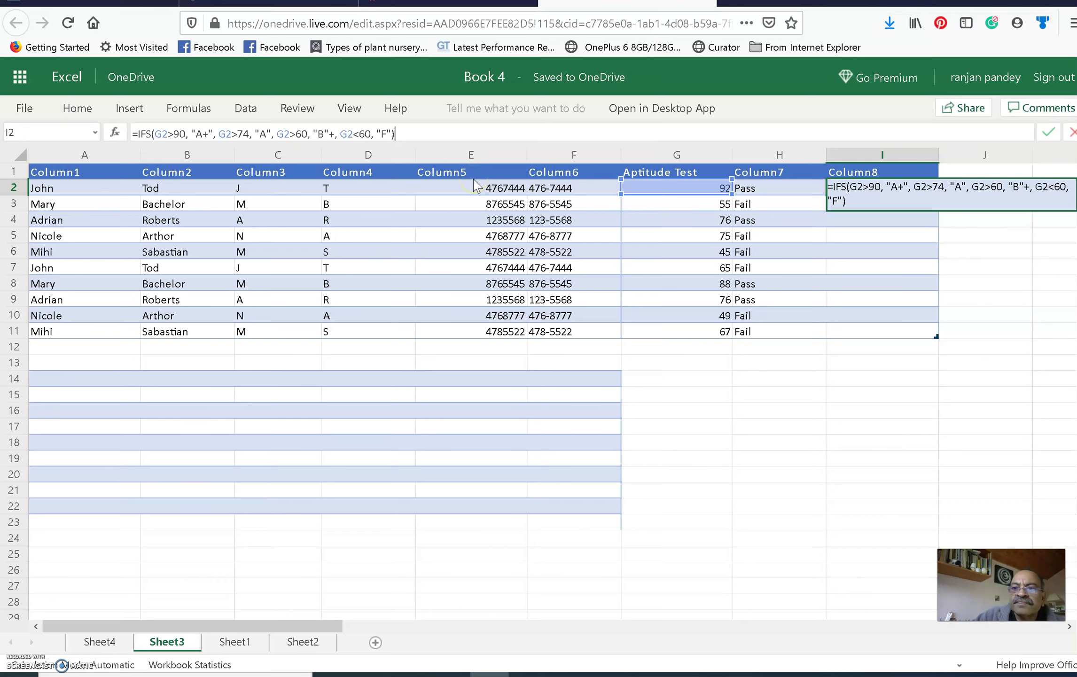
pyautogui.press('Return')
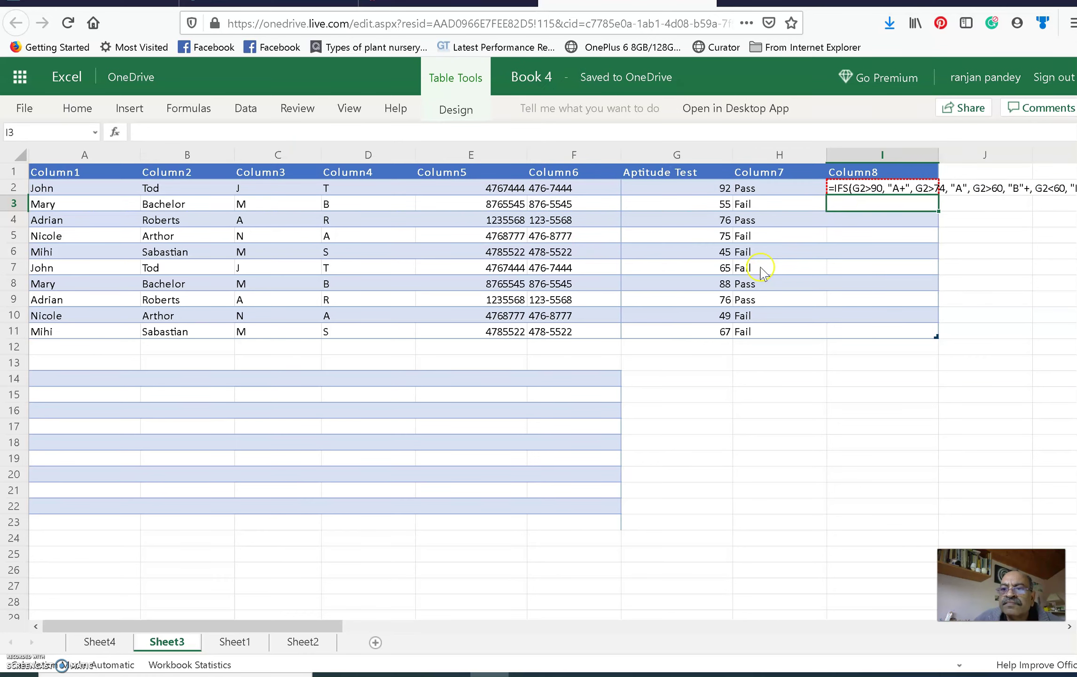
# Reopen the I2 formula and delete the misplaced quotation mark between B and + in the third result
pyautogui.click(874, 191)
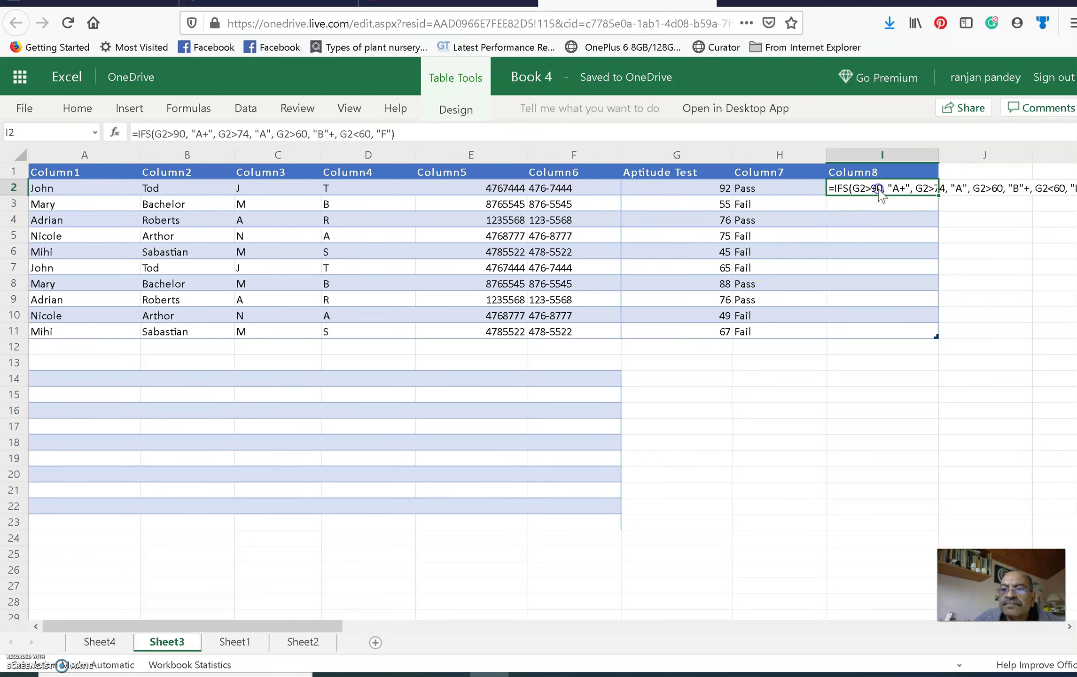
pyautogui.doubleClick(875, 193)
pyautogui.click(876, 199)
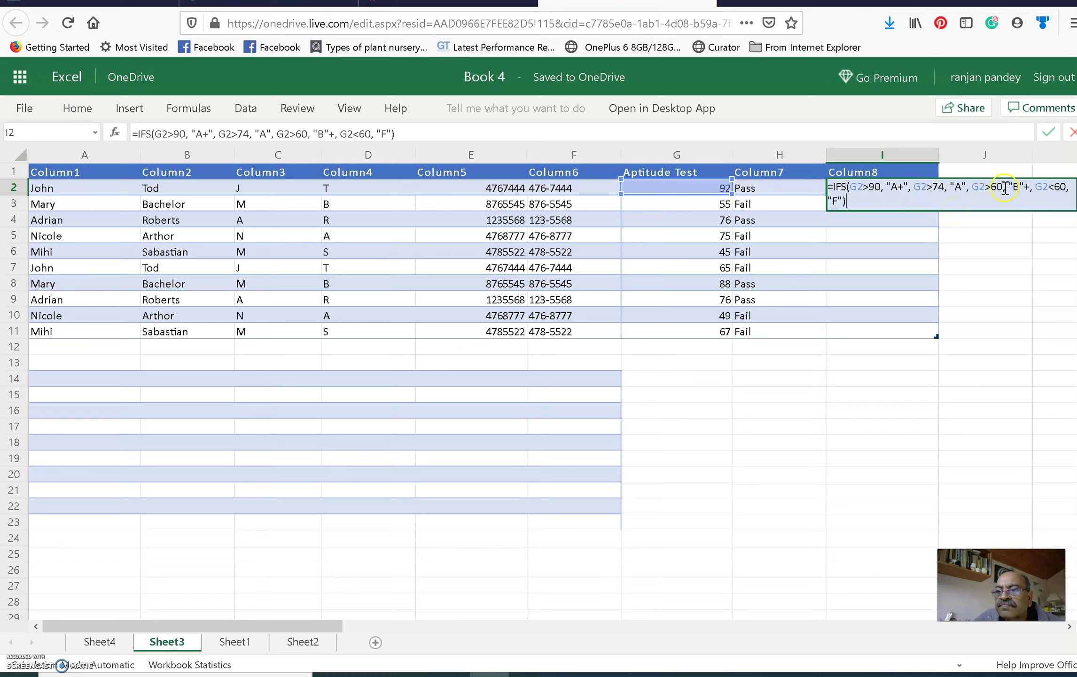
pyautogui.doubleClick(900, 191)
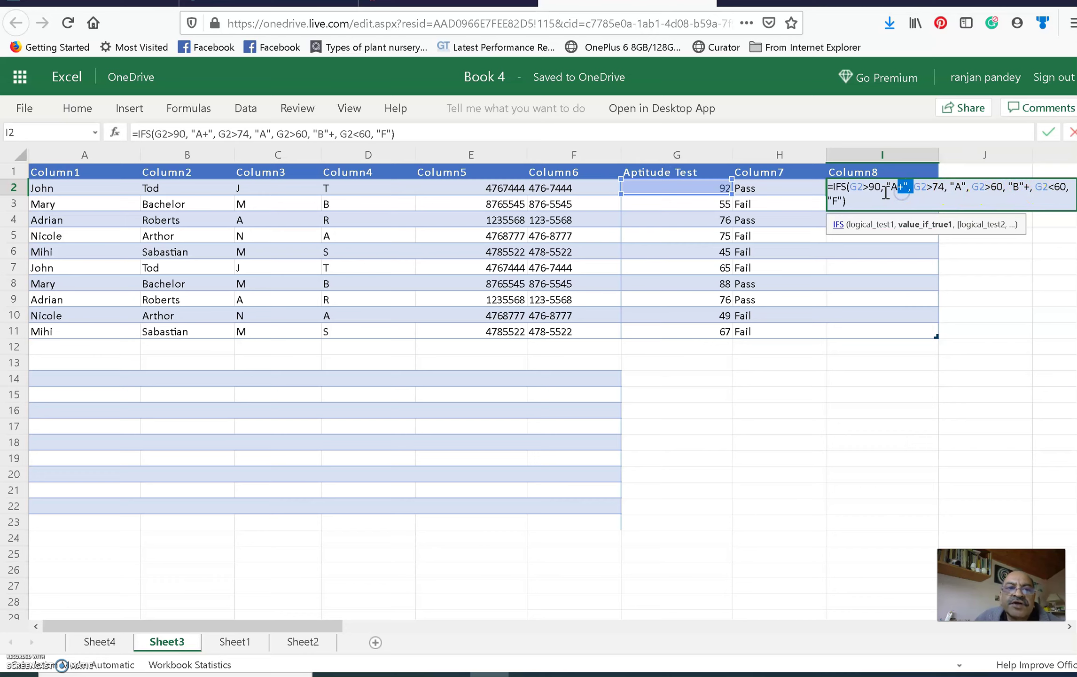
pyautogui.click(333, 134)
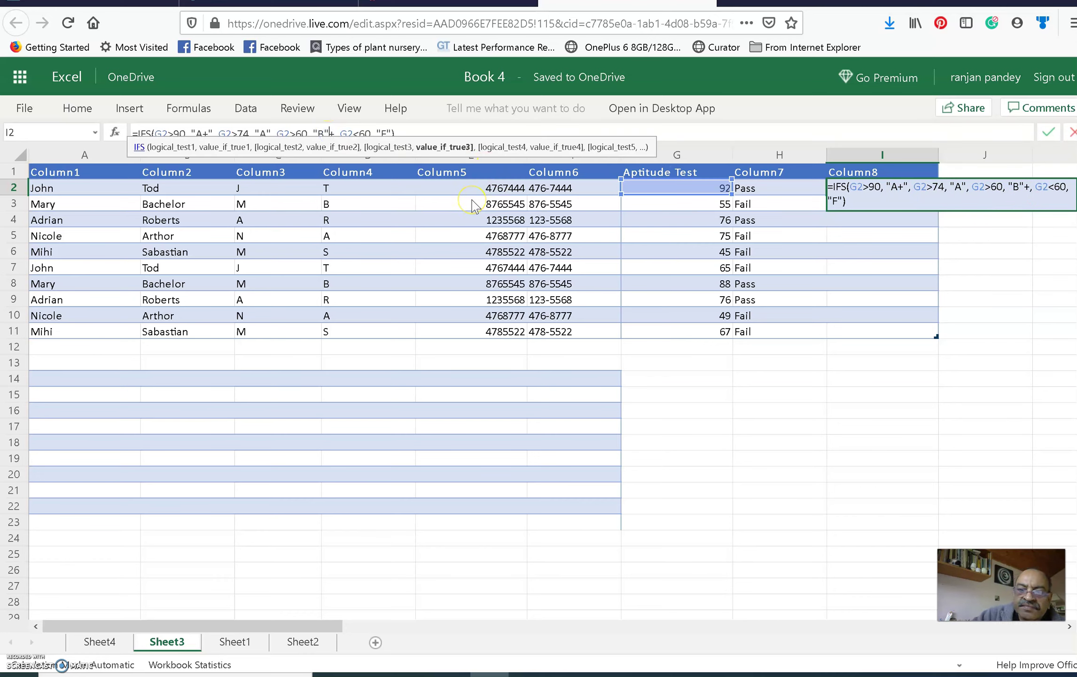
pyautogui.press('BackSpace')
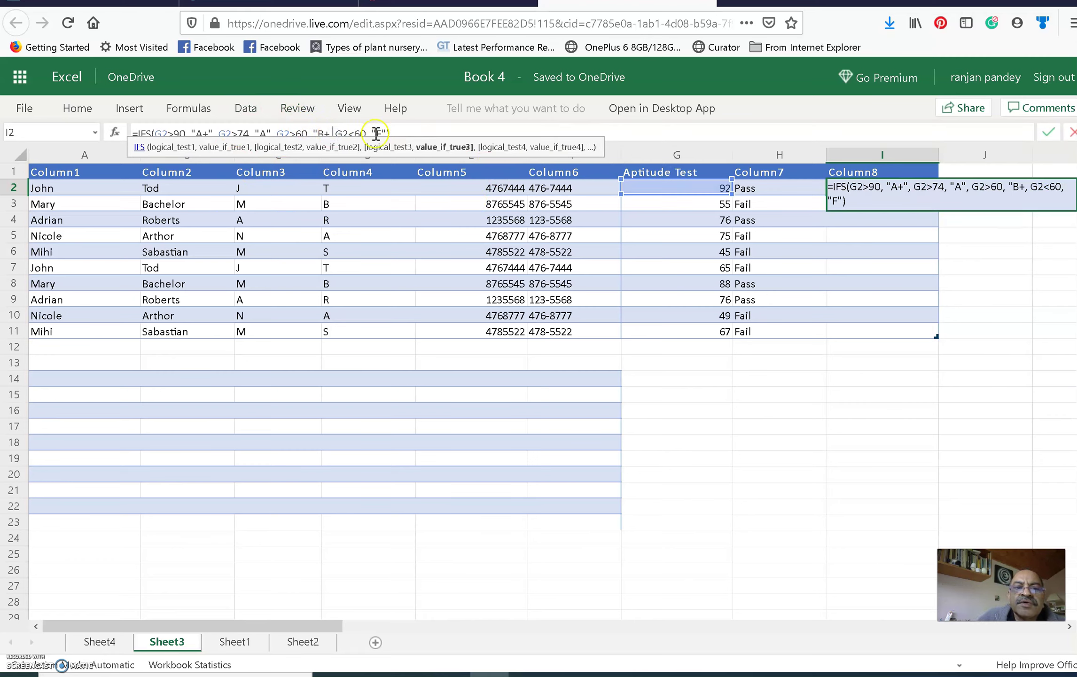
# Close the third result as "B+" with the quotation mark before the comma, leaving no stray quote, and enter the I2 formula
pyautogui.write('"')
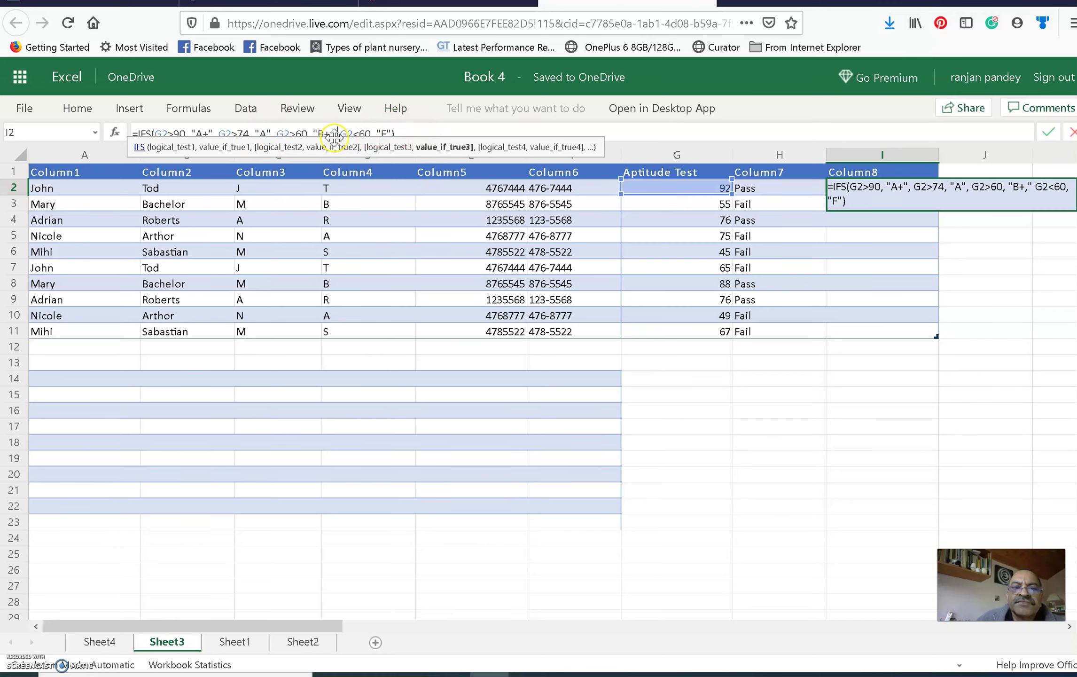
pyautogui.click(420, 129)
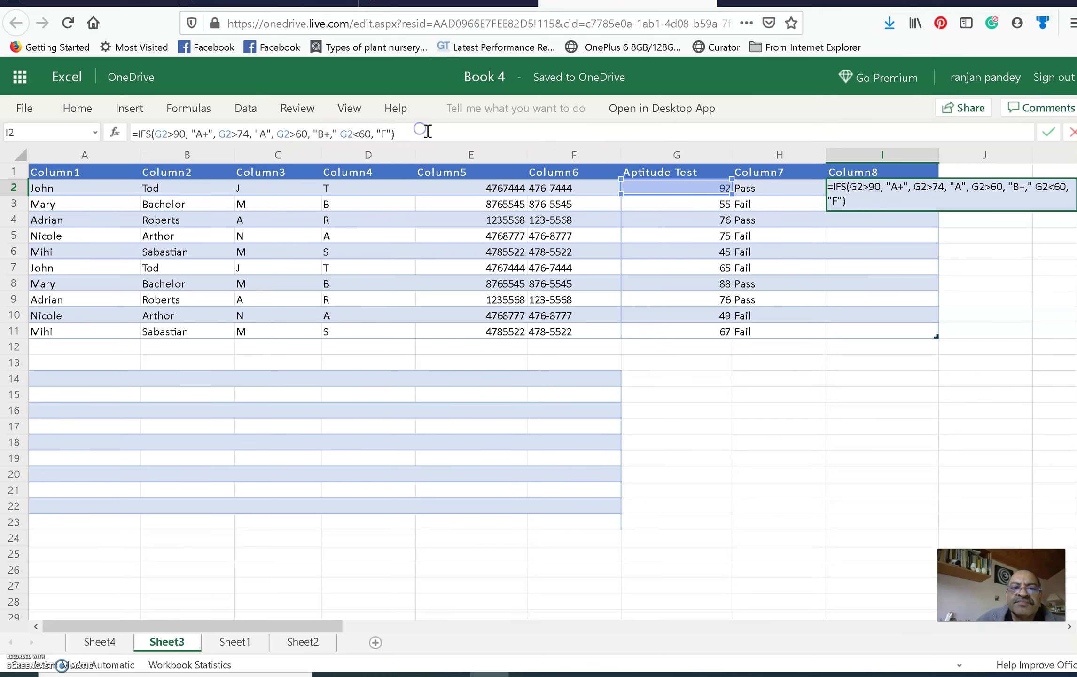
pyautogui.click(331, 134)
pyautogui.write('"')
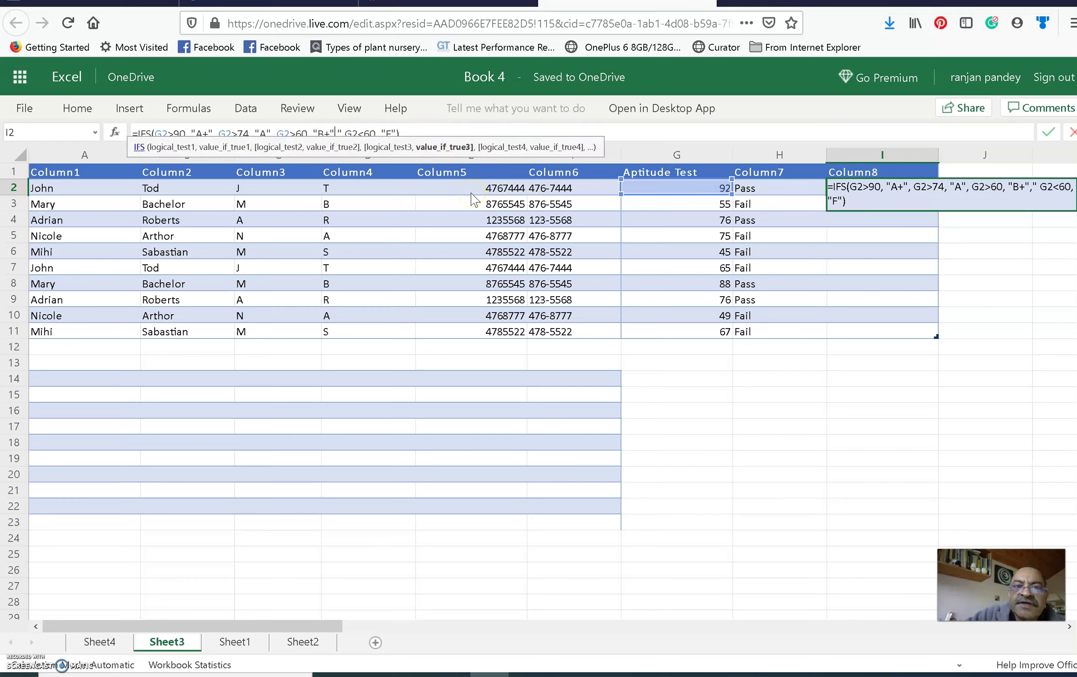
pyautogui.click(342, 134)
pyautogui.press('BackSpace')
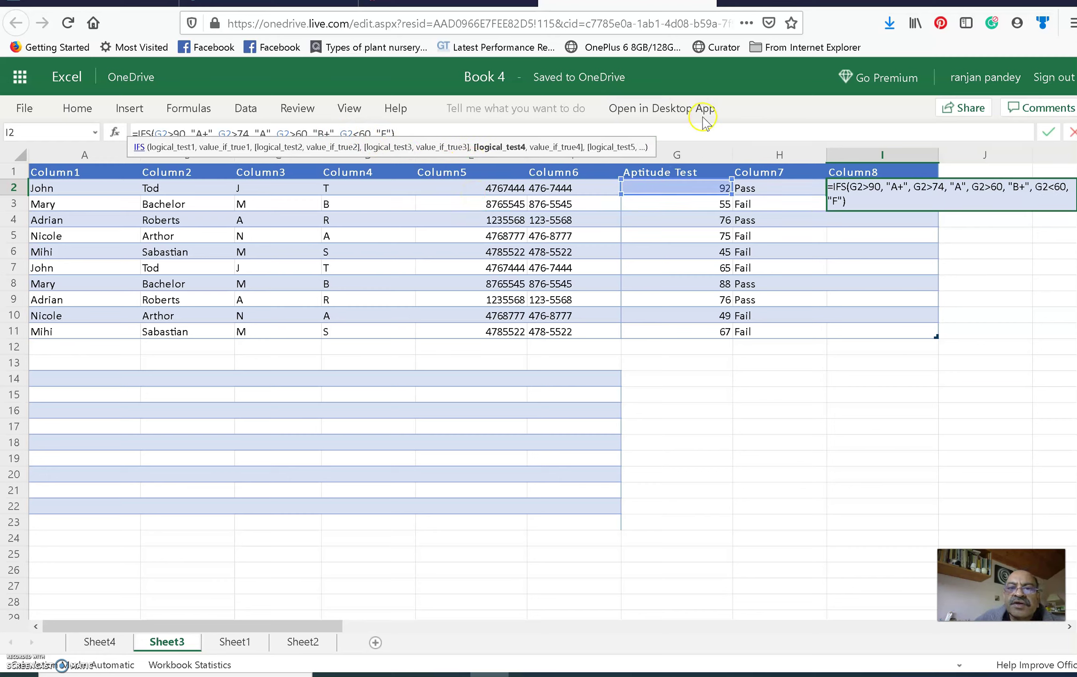
pyautogui.click(692, 132)
pyautogui.click(414, 128)
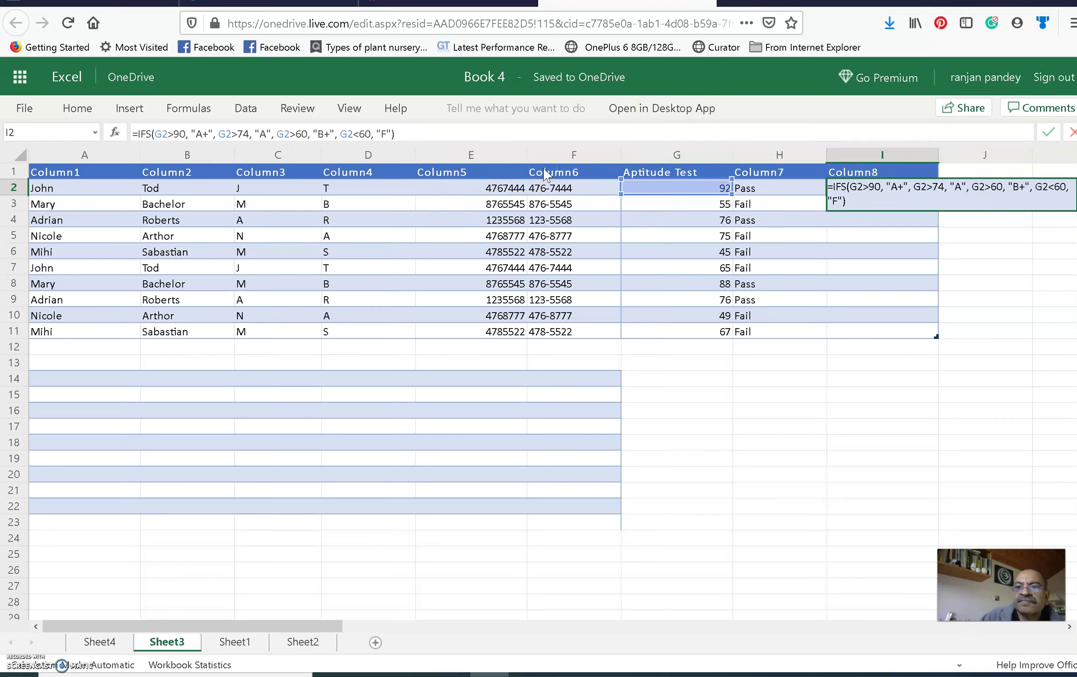
pyautogui.press('Return')
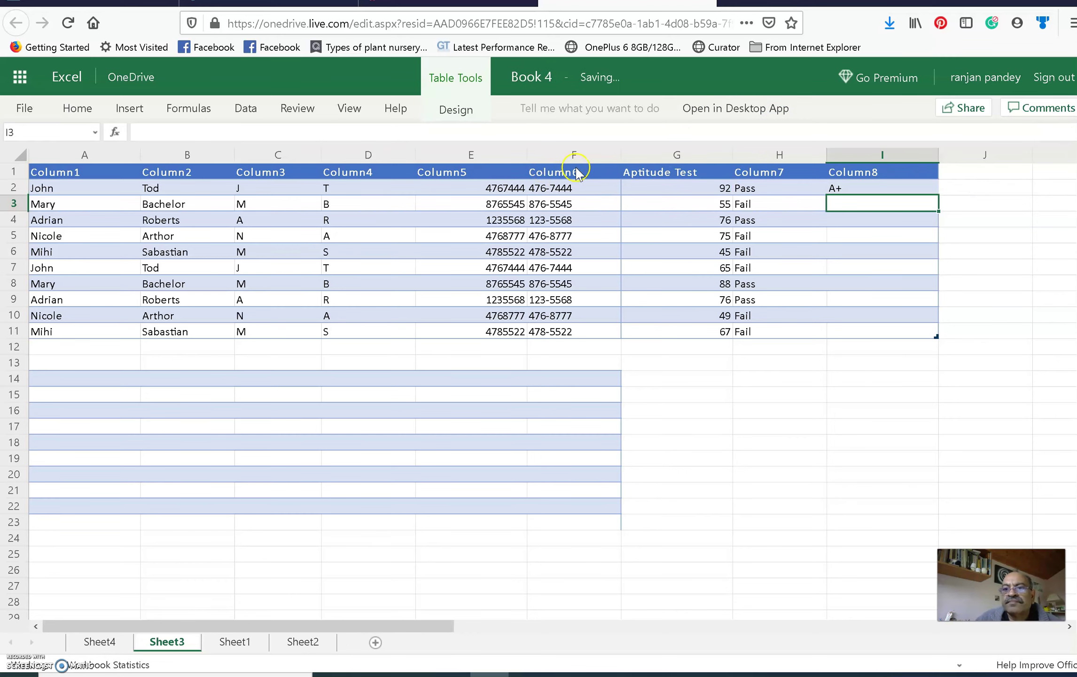
pyautogui.click(1005, 226)
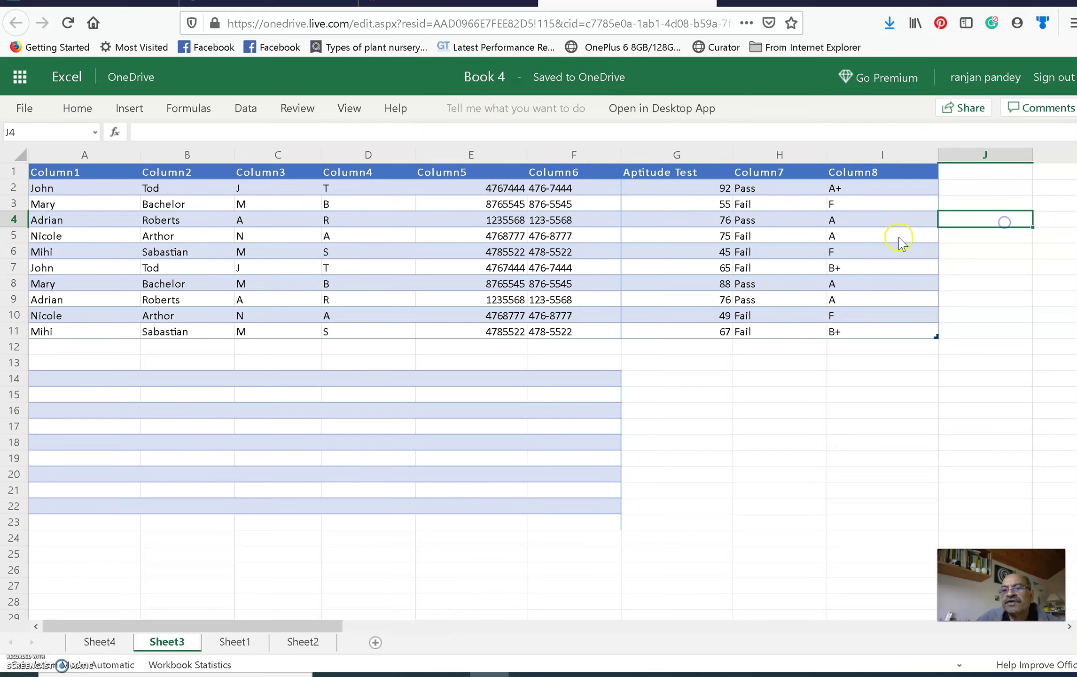